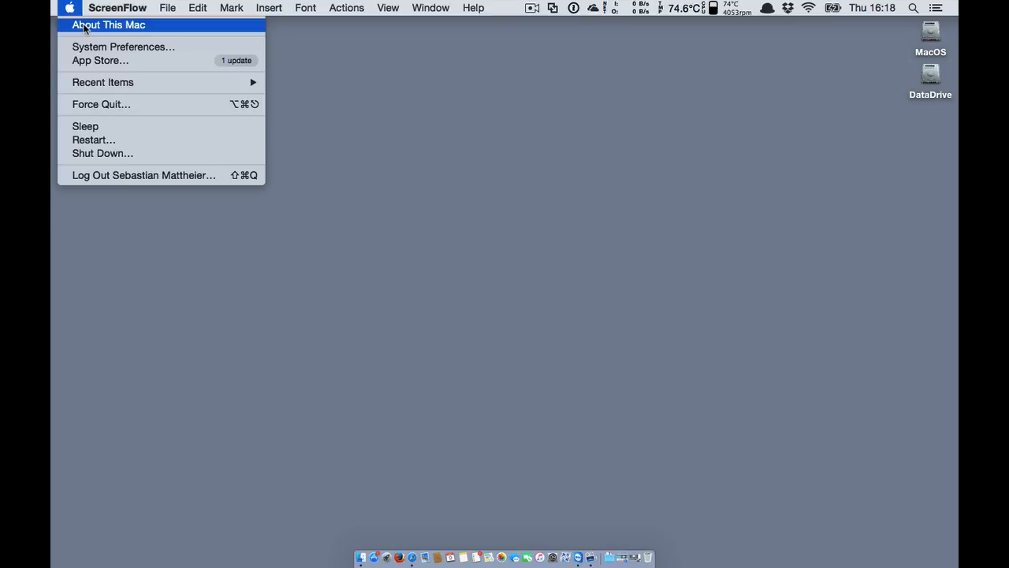
# Check this Mac's system information, then restore Safari and sign in to Schoology.
pyautogui.click(84, 28)
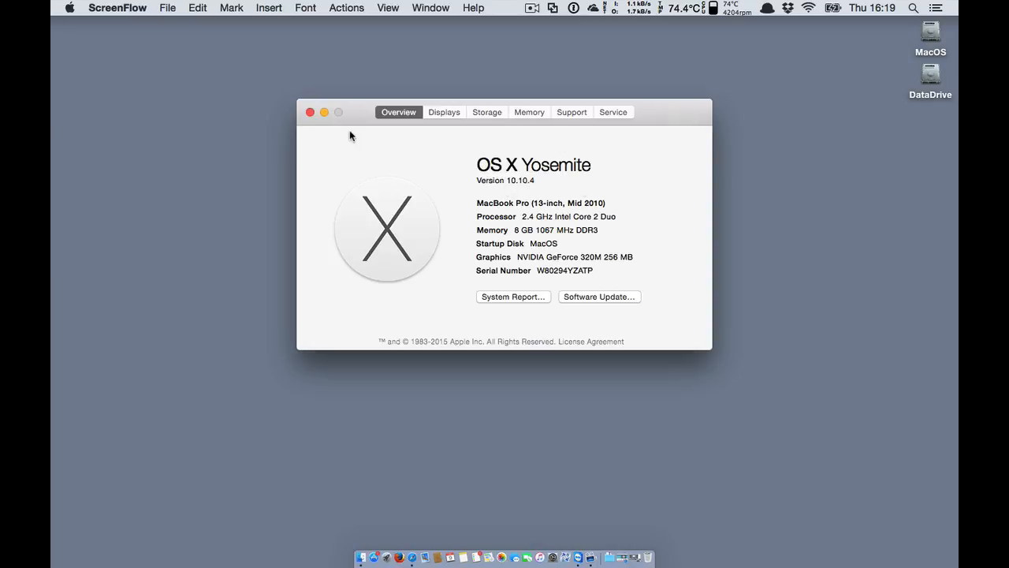
pyautogui.click(309, 112)
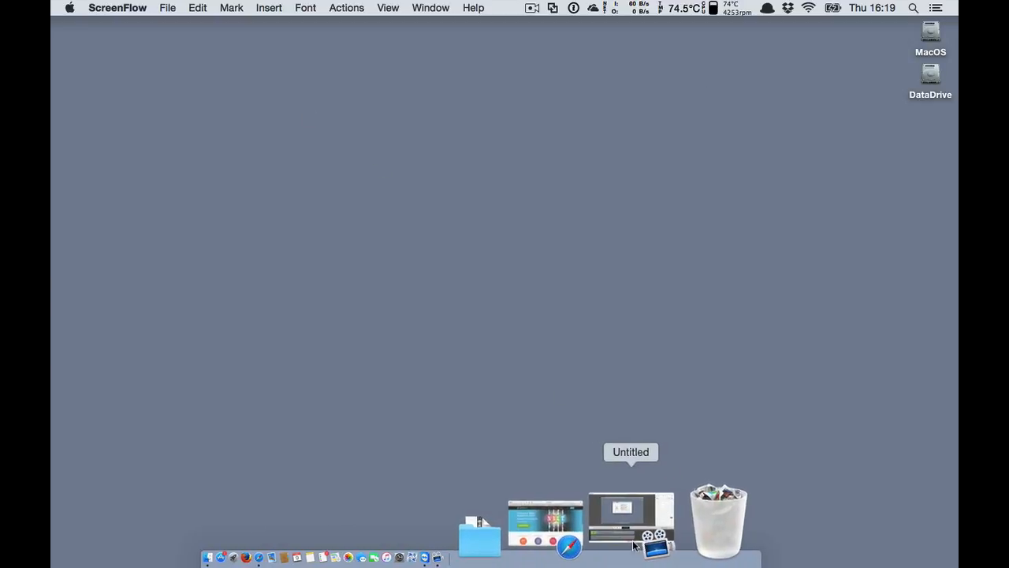
pyautogui.click(622, 535)
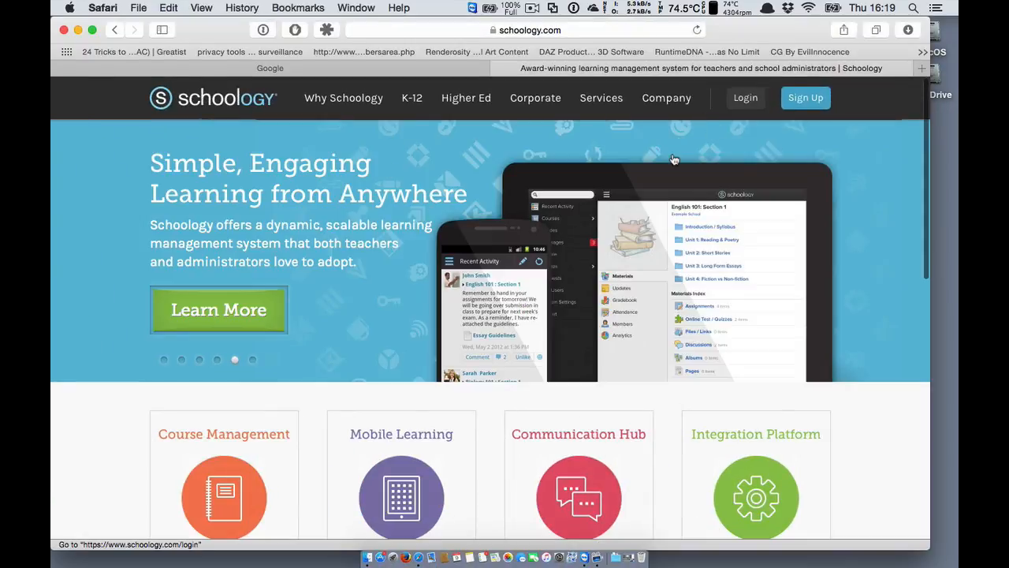
pyautogui.click(748, 103)
pyautogui.click(557, 241)
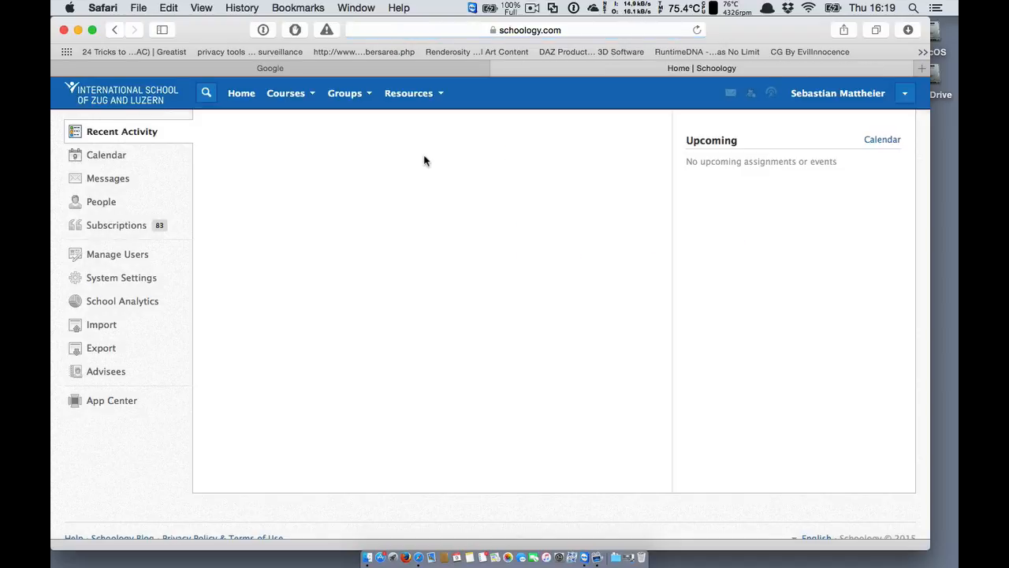
# Go to the Students – High School group's Resources and open Technology Support Resources.
pyautogui.click(344, 95)
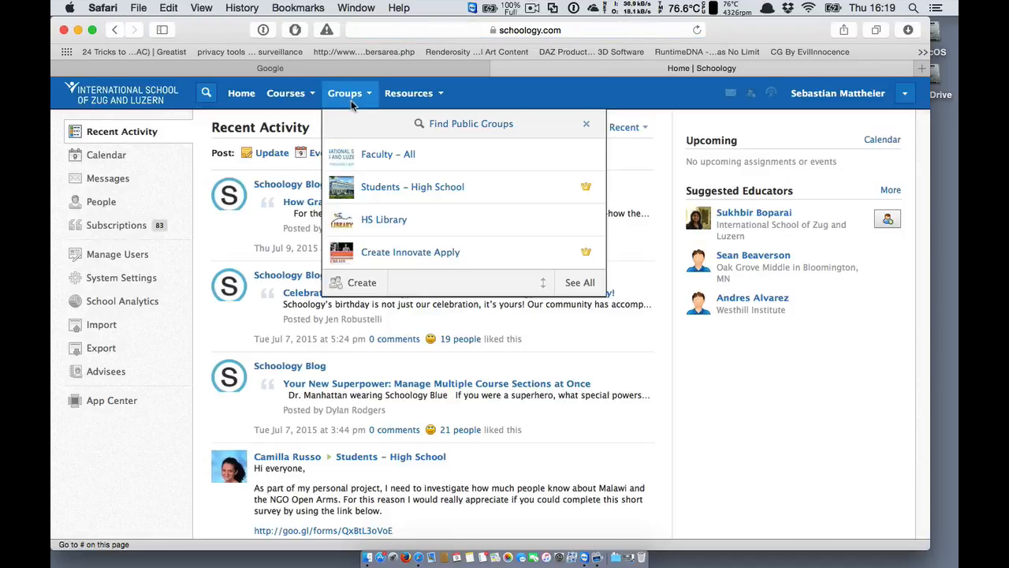
pyautogui.click(382, 195)
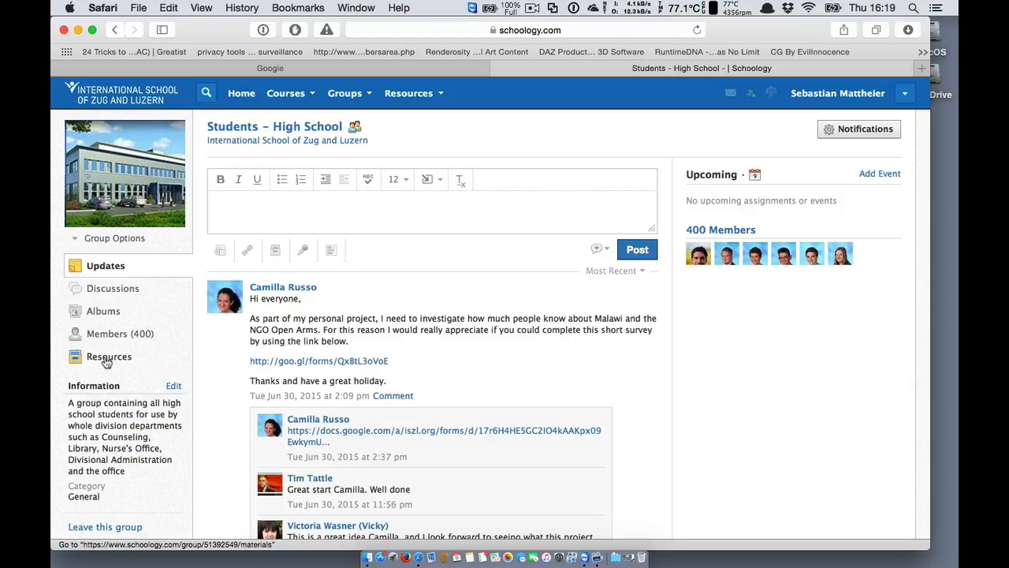
pyautogui.click(108, 358)
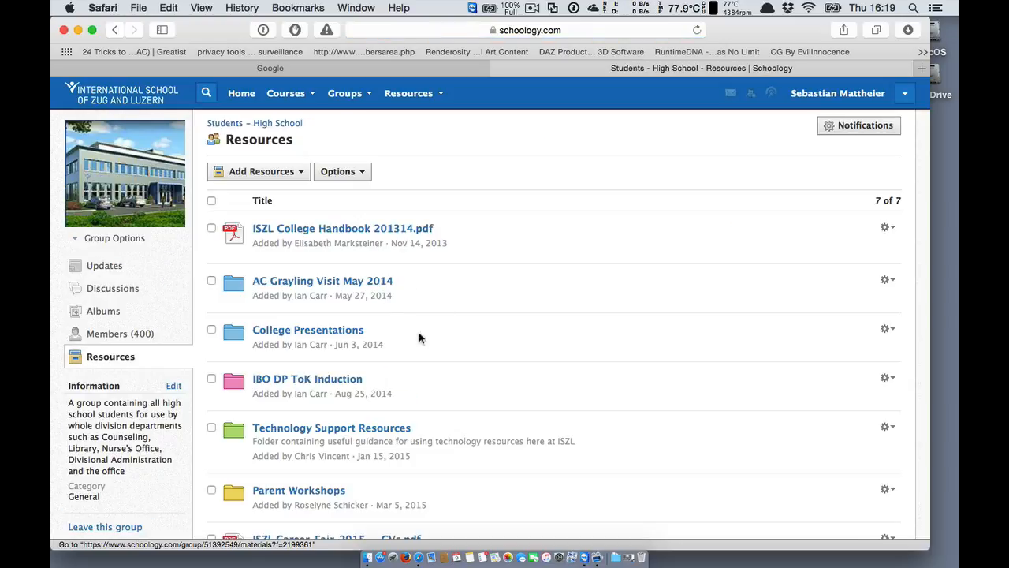
pyautogui.scroll(-3, 453, 379)
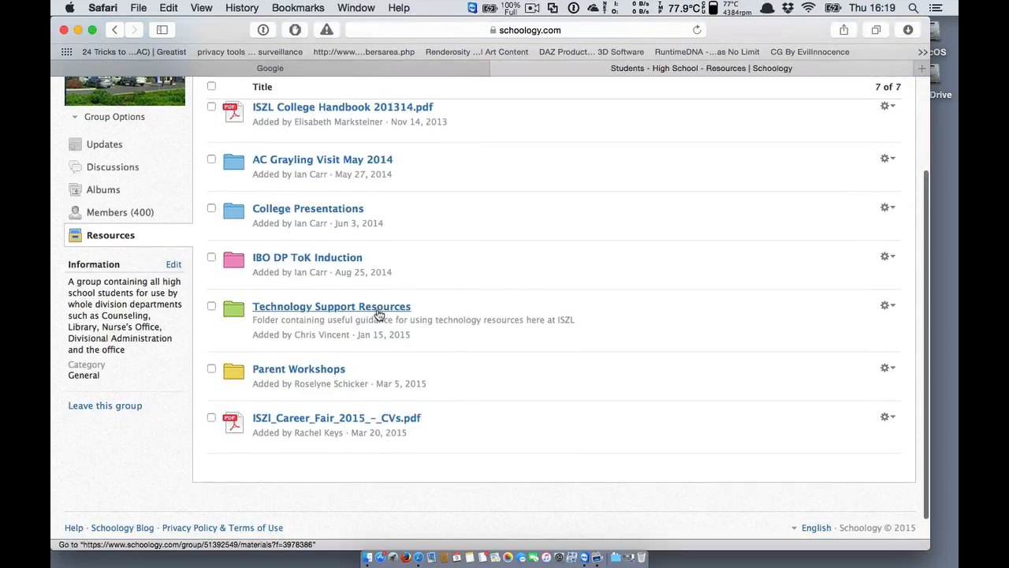
pyautogui.click(377, 307)
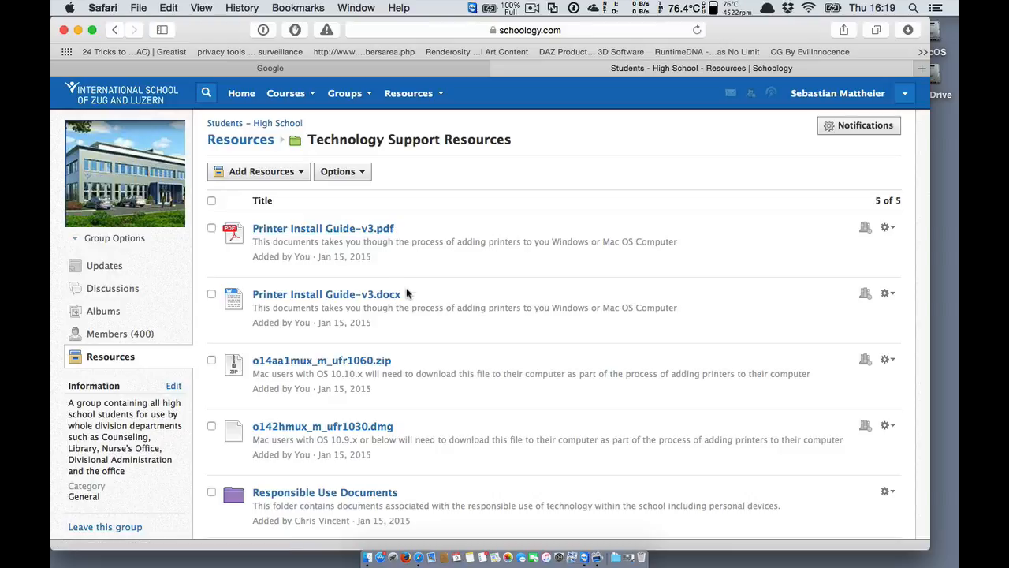
pyautogui.click(357, 230)
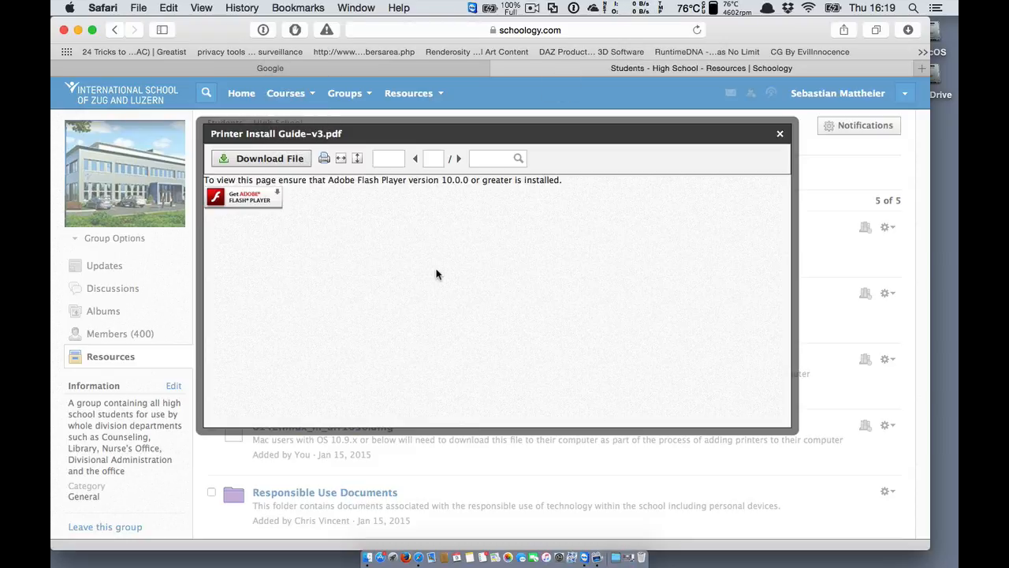
pyautogui.click(779, 134)
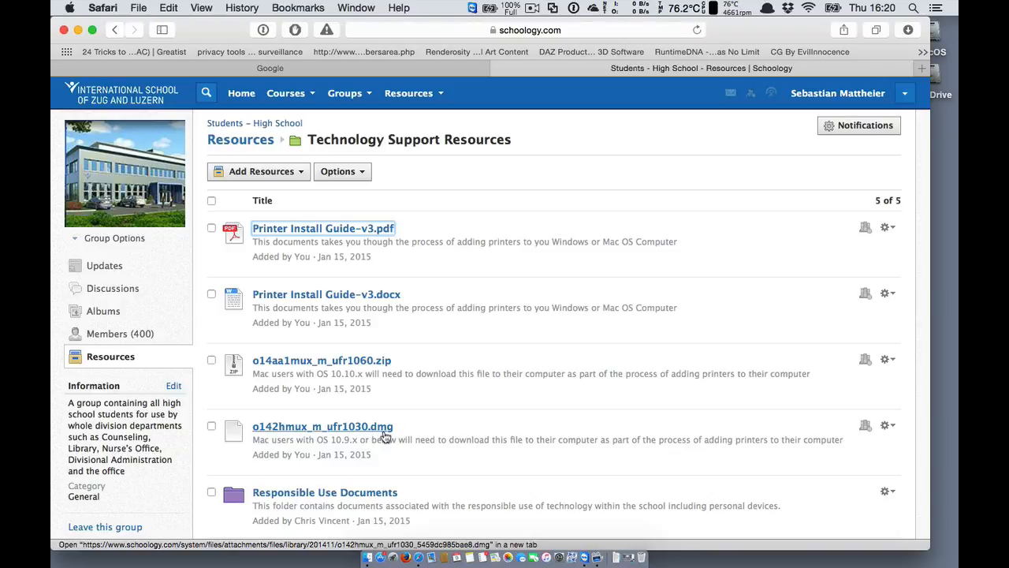
pyautogui.click(623, 547)
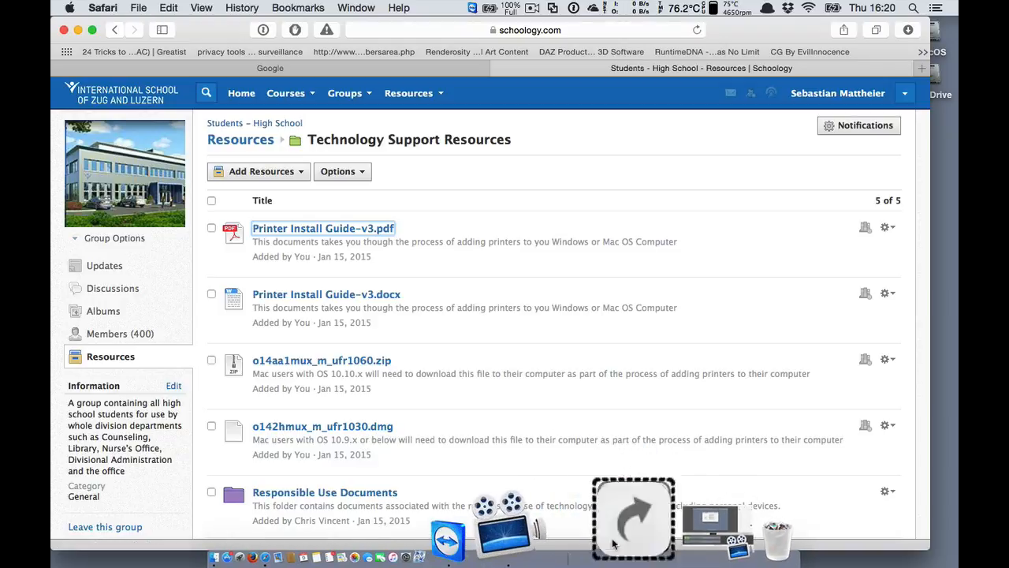
# Open Downloads > BDL Office > Office in Finder and launch the UFRII installer package.
pyautogui.click(666, 307)
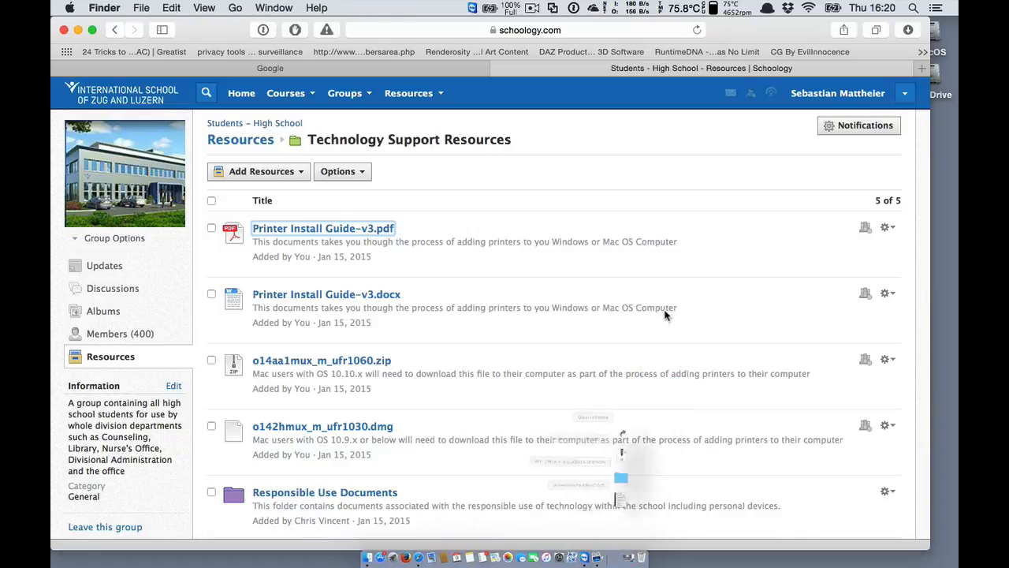
pyautogui.click(77, 30)
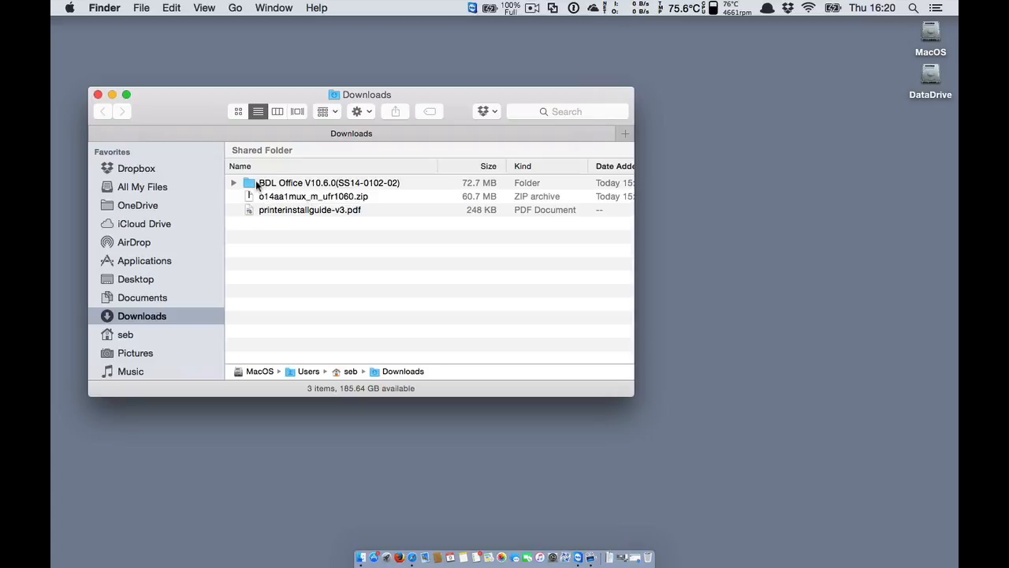
pyautogui.doubleClick(254, 184)
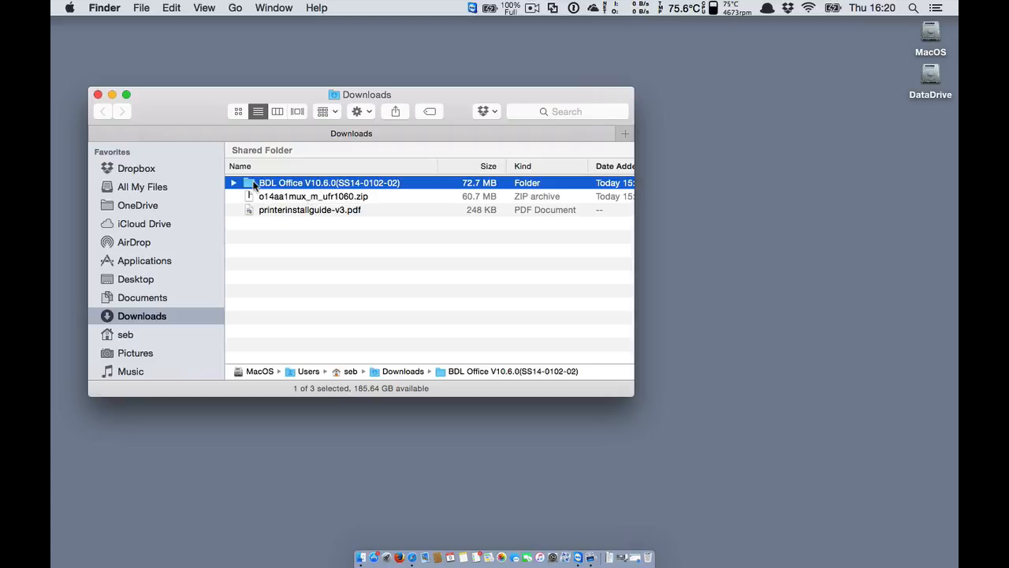
pyautogui.doubleClick(274, 184)
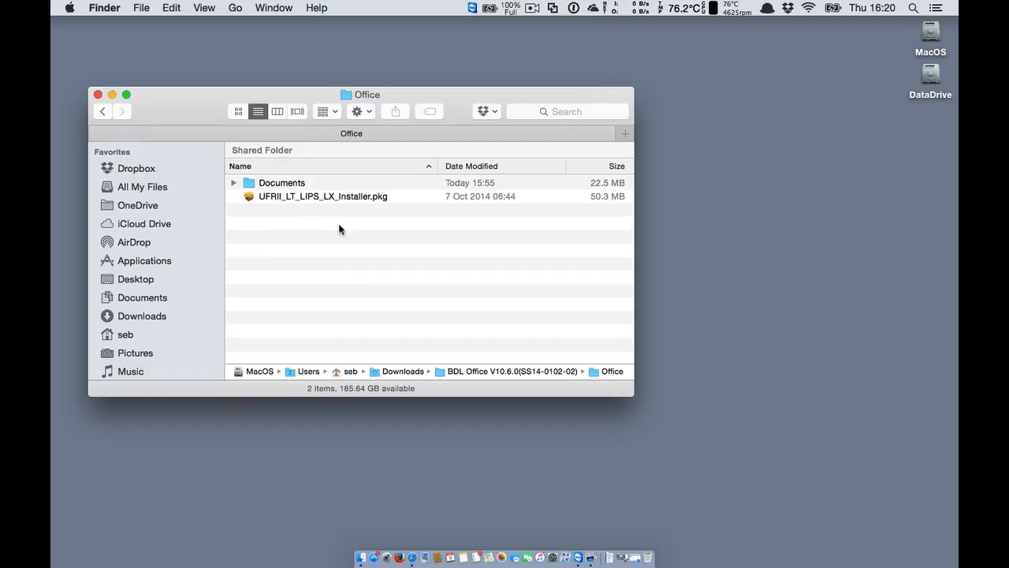
pyautogui.doubleClick(374, 196)
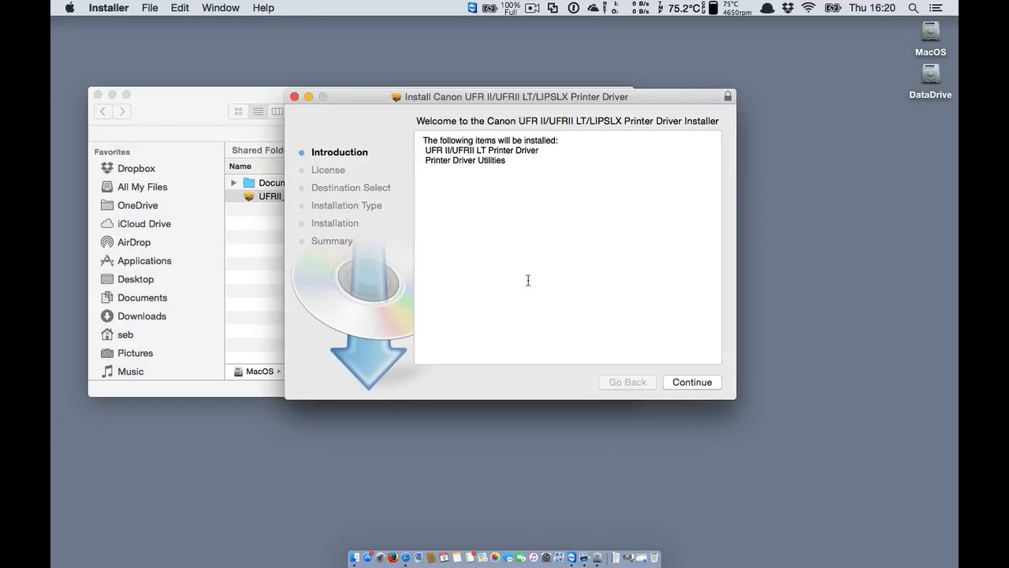
# Advance the Canon installer to its licence page, quit it, and close the Office folder.
pyautogui.click(694, 382)
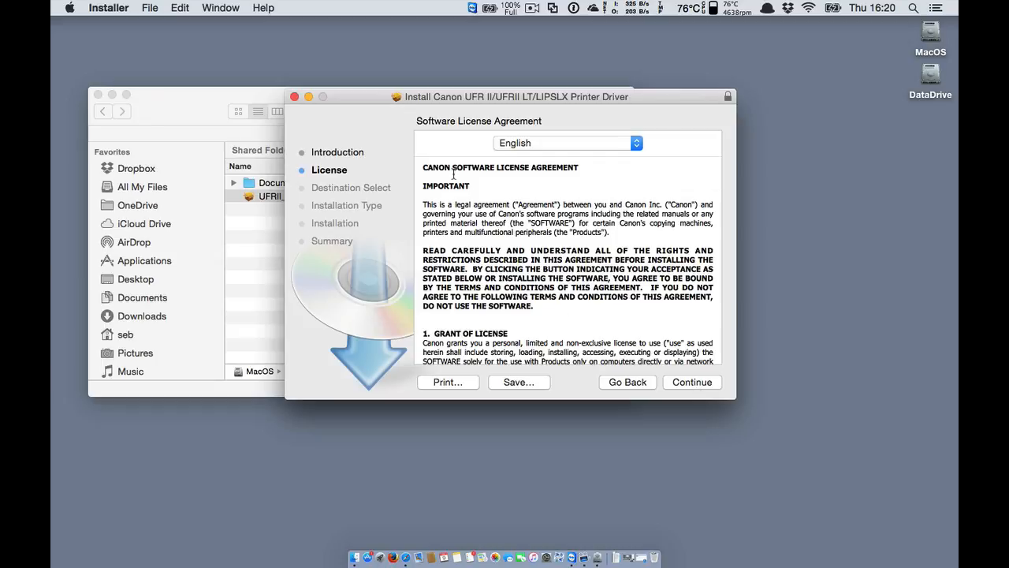
pyautogui.click(294, 97)
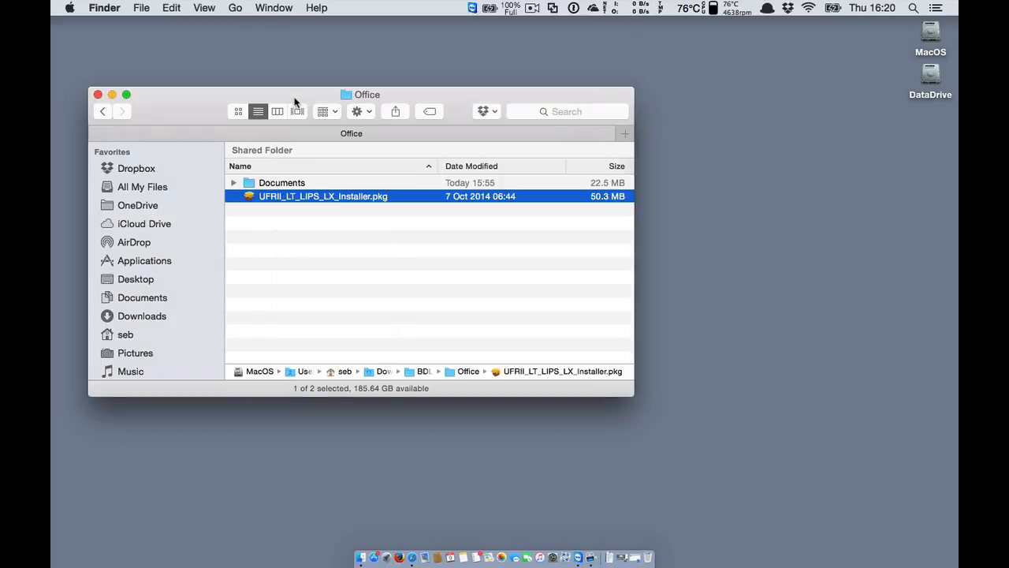
pyautogui.click(97, 94)
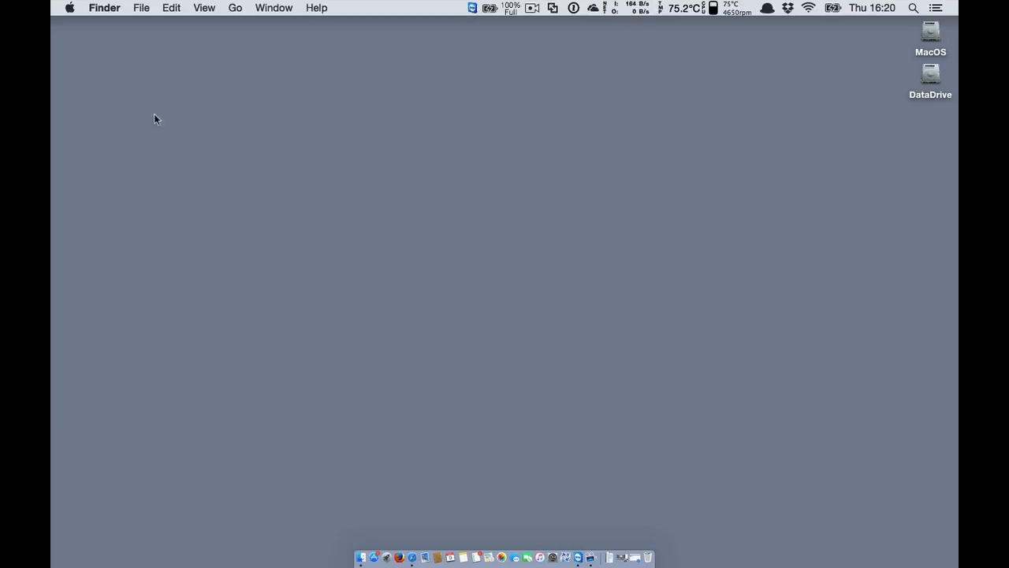
# Open Printers & Scanners in System Preferences and start adding a new printer.
pyautogui.click(551, 545)
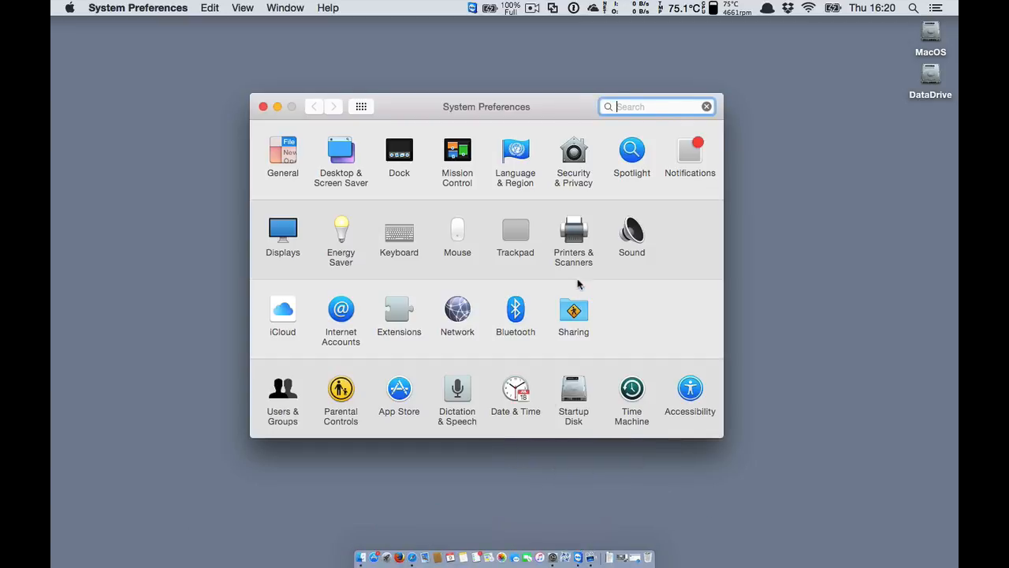
pyautogui.click(573, 231)
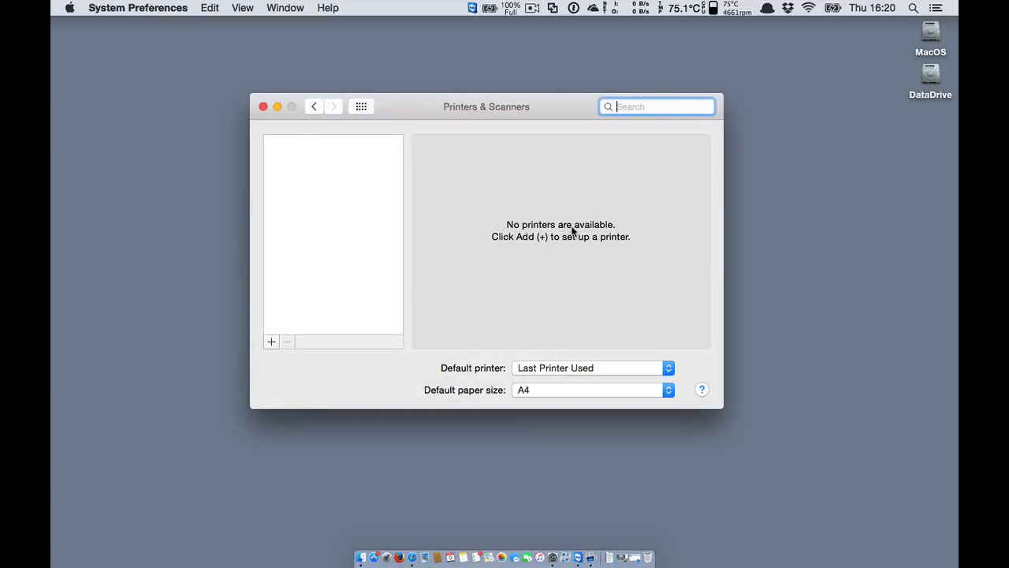
pyautogui.click(271, 341)
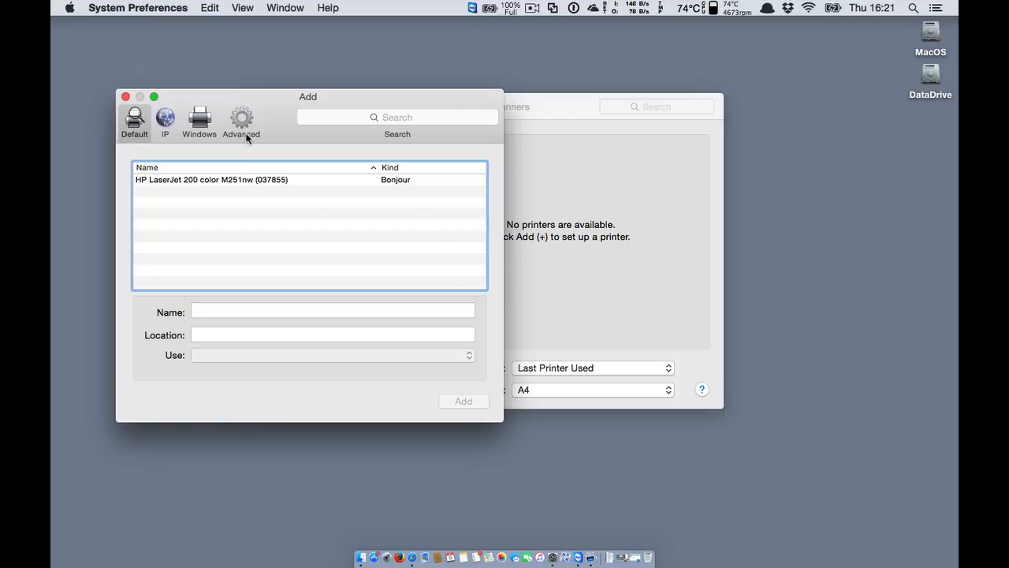
# Add the Advanced button to the Add printer toolbar and switch to the Advanced pane.
pyautogui.rightClick(134, 121)
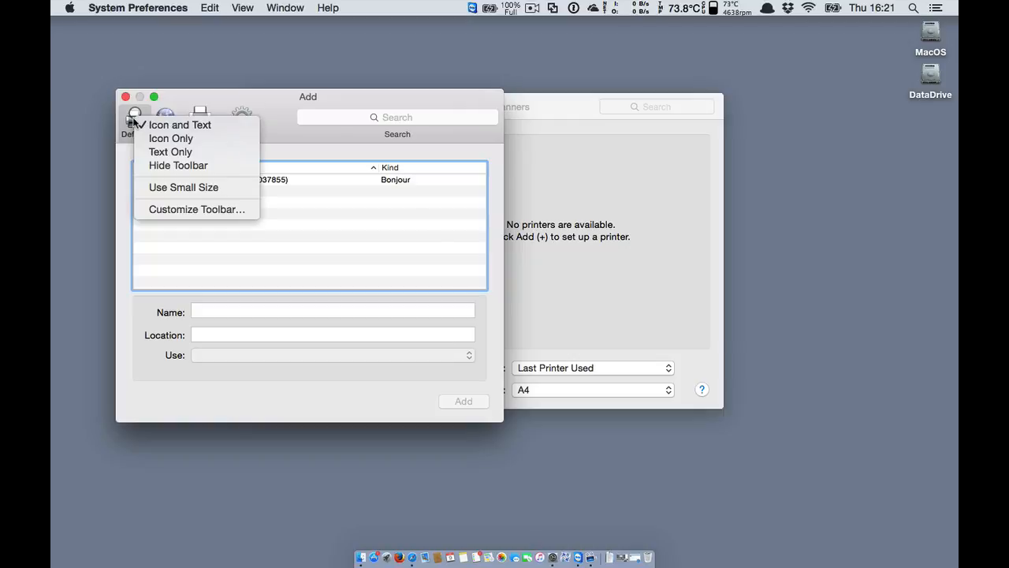
pyautogui.click(202, 210)
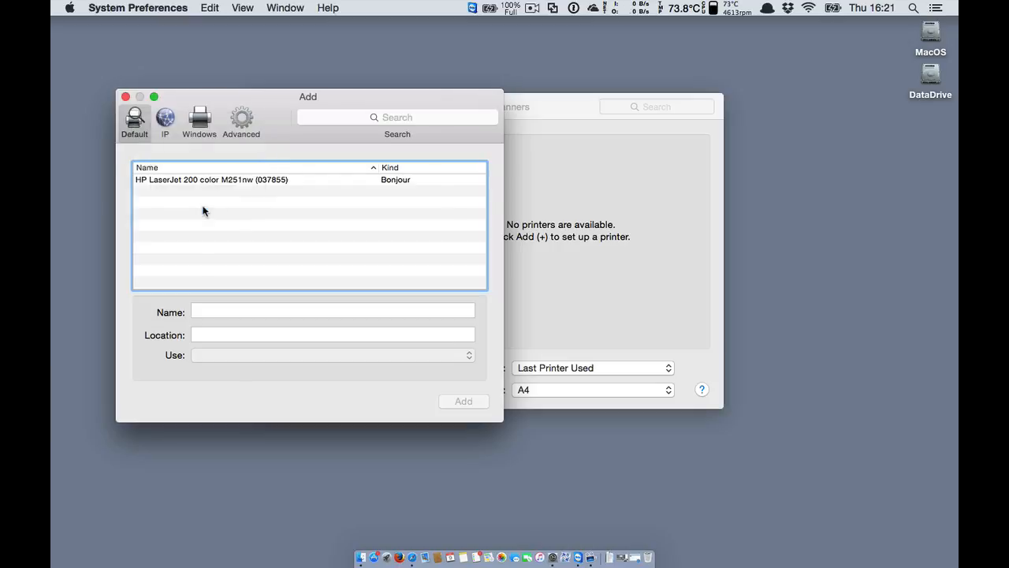
pyautogui.moveTo(191, 194); pyautogui.dragTo(234, 126)
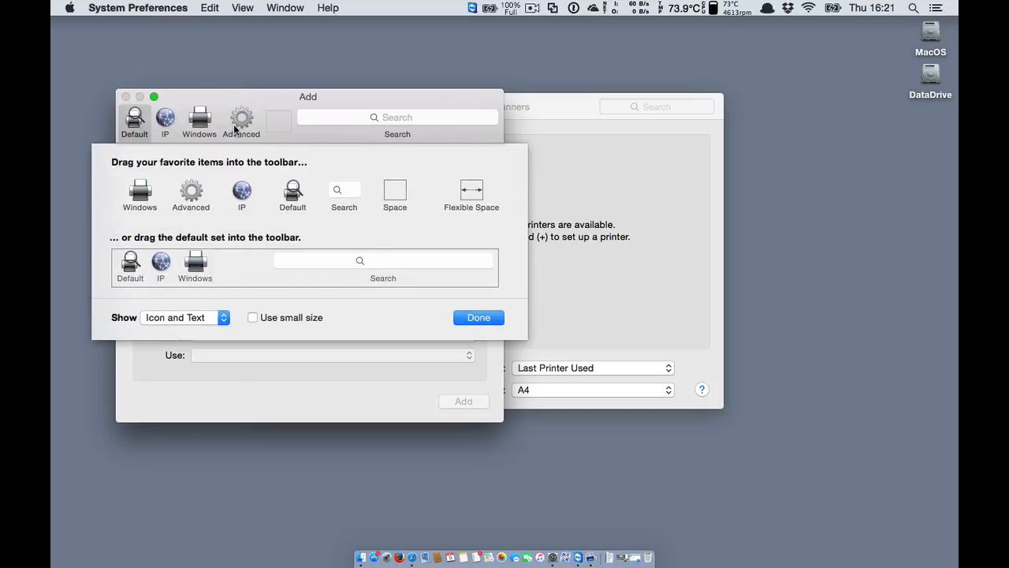
pyautogui.click(475, 317)
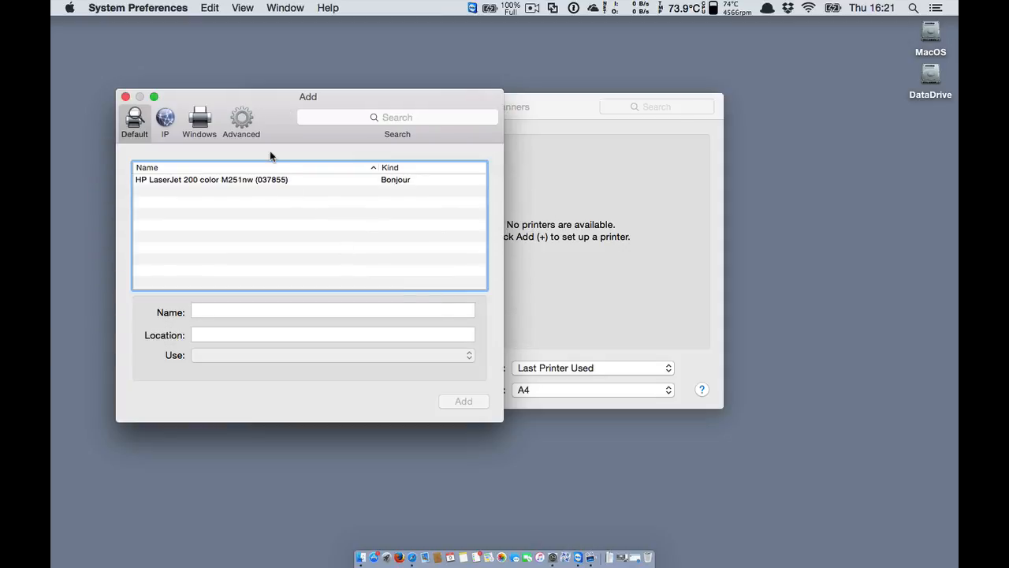
pyautogui.click(243, 124)
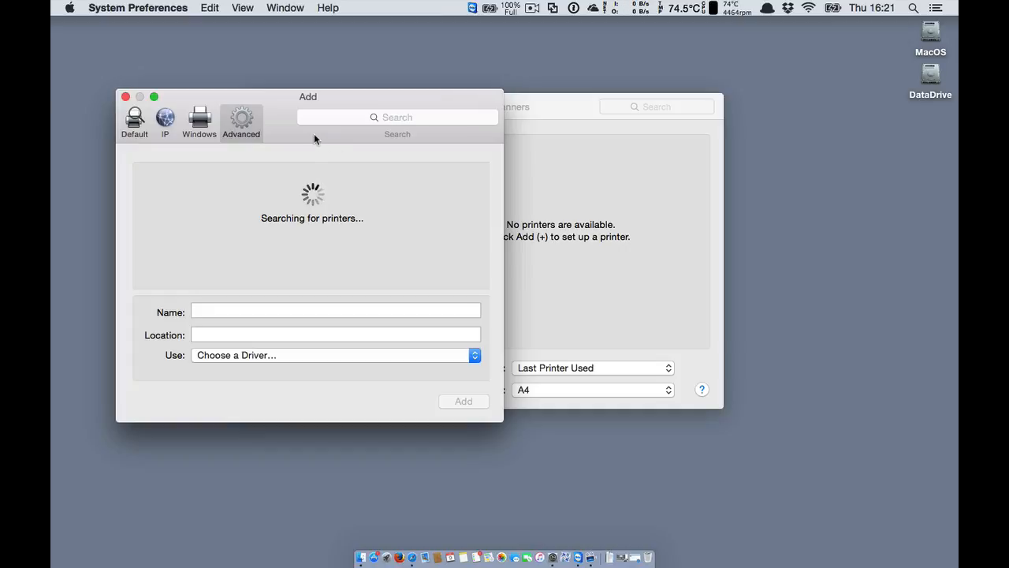
# Set the printer type to Windows printer via spoolss and open printerinstallguide-v3.pdf.
pyautogui.click(335, 178)
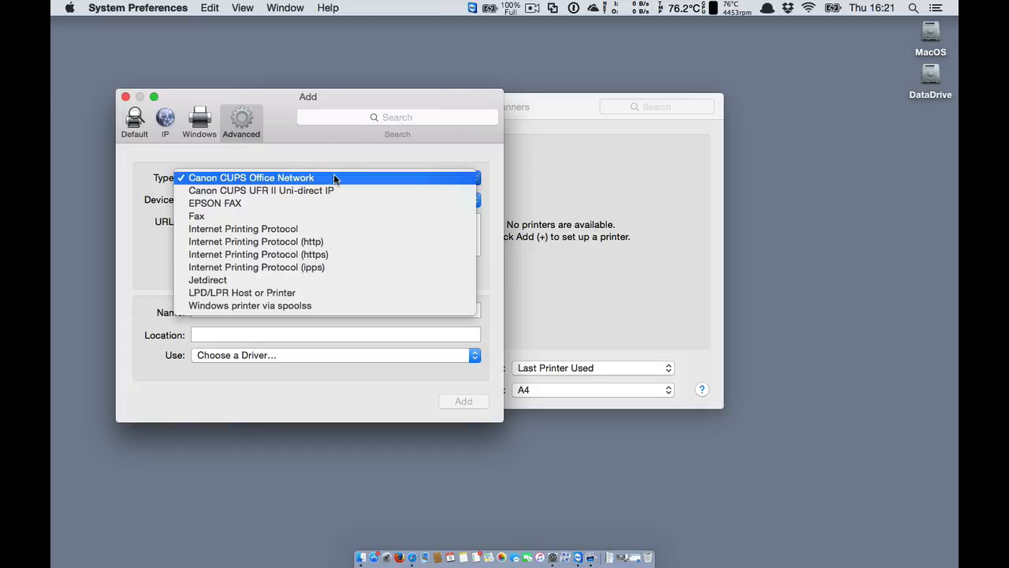
pyautogui.click(249, 306)
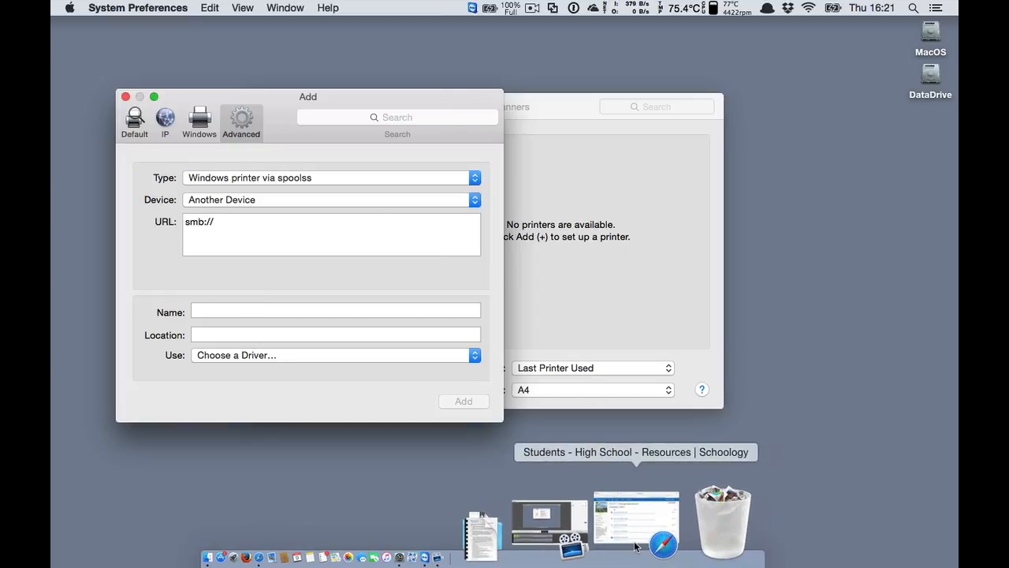
pyautogui.click(605, 520)
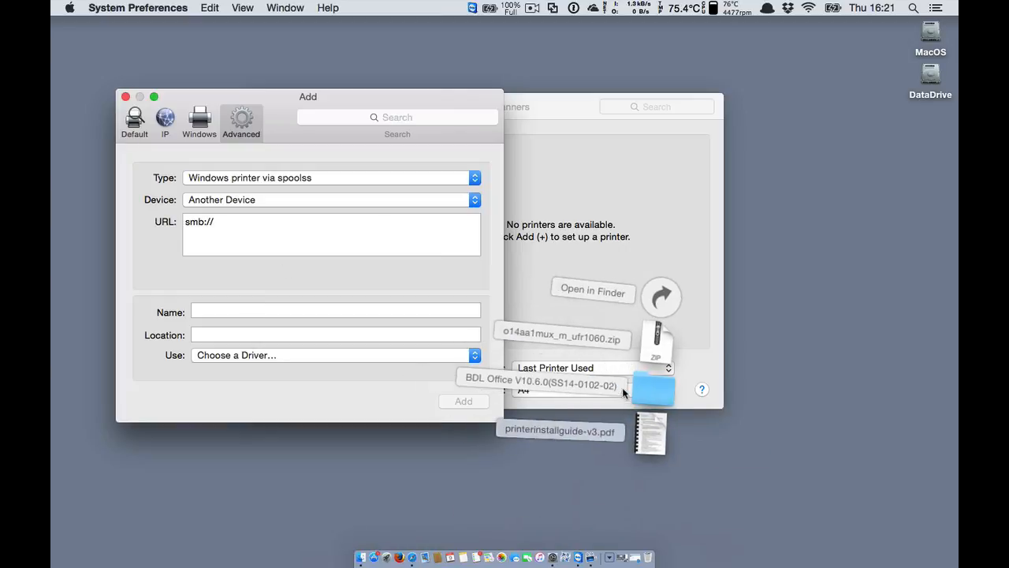
pyautogui.click(649, 438)
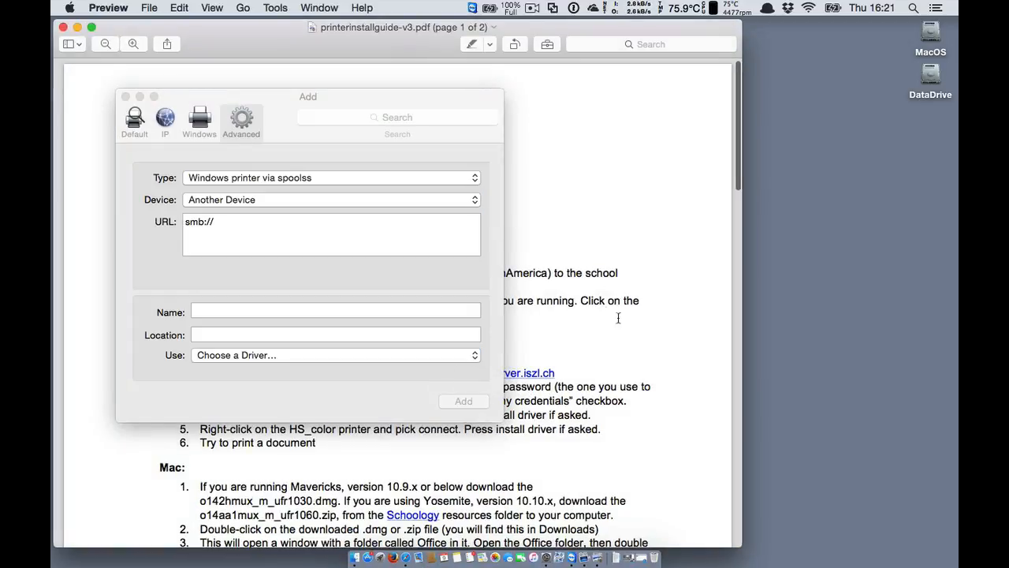
# Copy the HS_bw server address from step 11 of the install guide.
pyautogui.moveTo(318, 95); pyautogui.dragTo(762, 109)
pyautogui.scroll(-10, 426, 339)
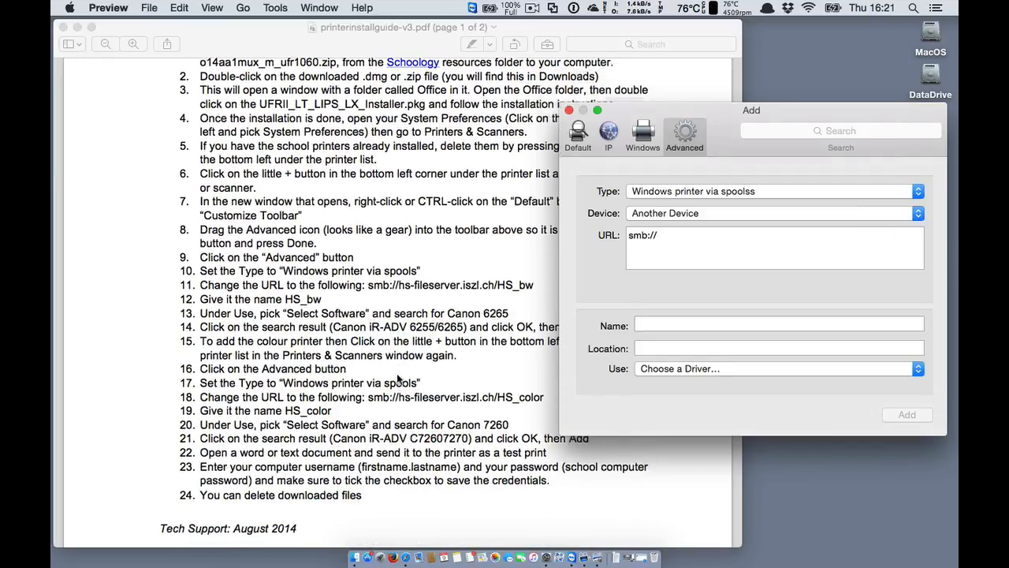
pyautogui.scroll(5, 398, 379)
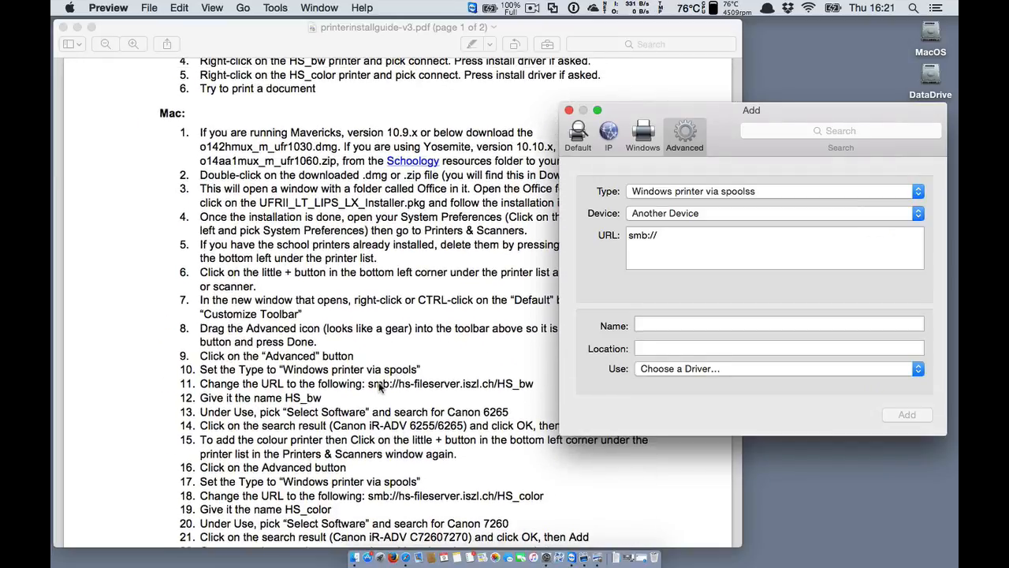
pyautogui.click(383, 392)
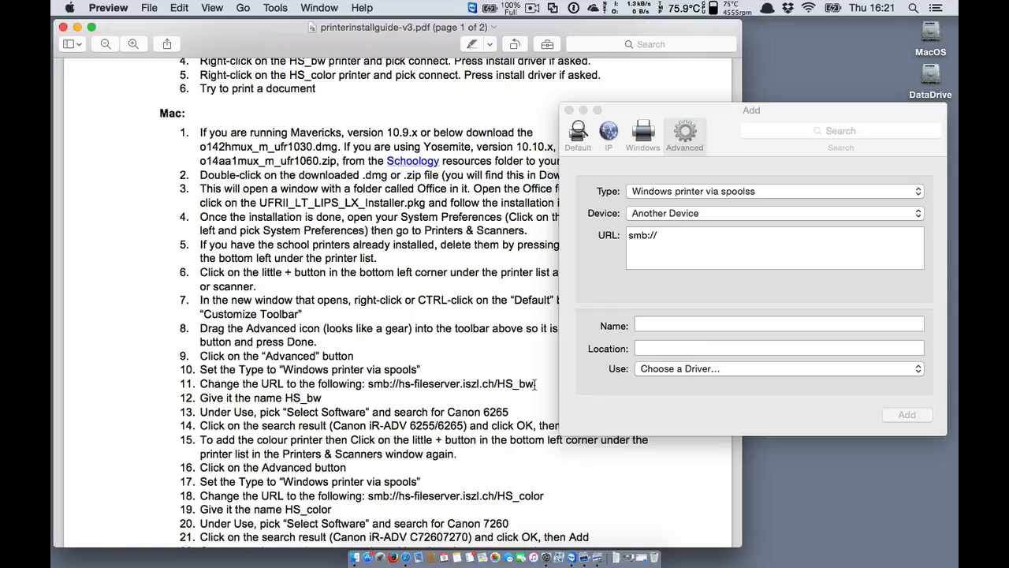
pyautogui.moveTo(535, 384); pyautogui.dragTo(369, 387)
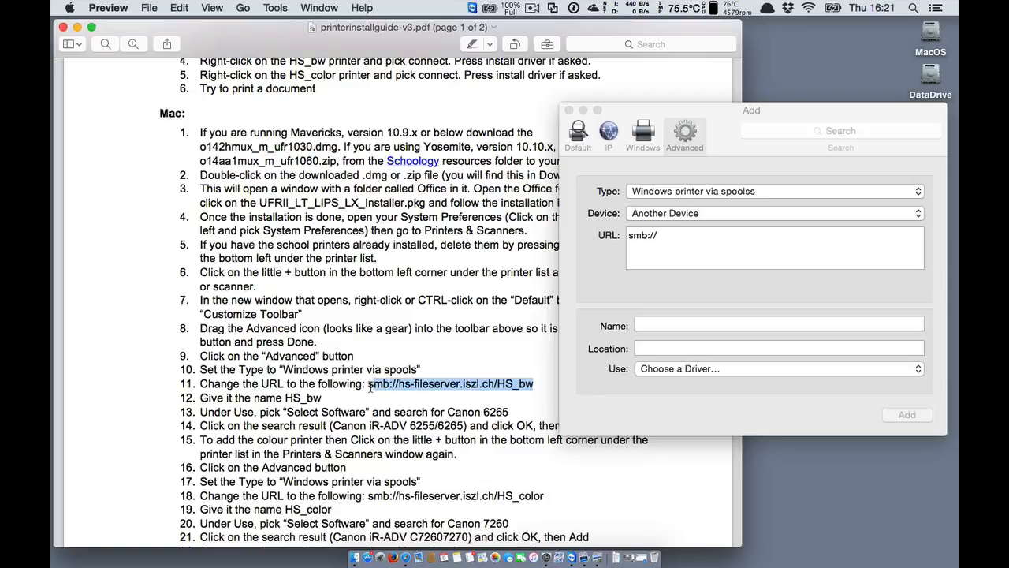
pyautogui.press('super+c')
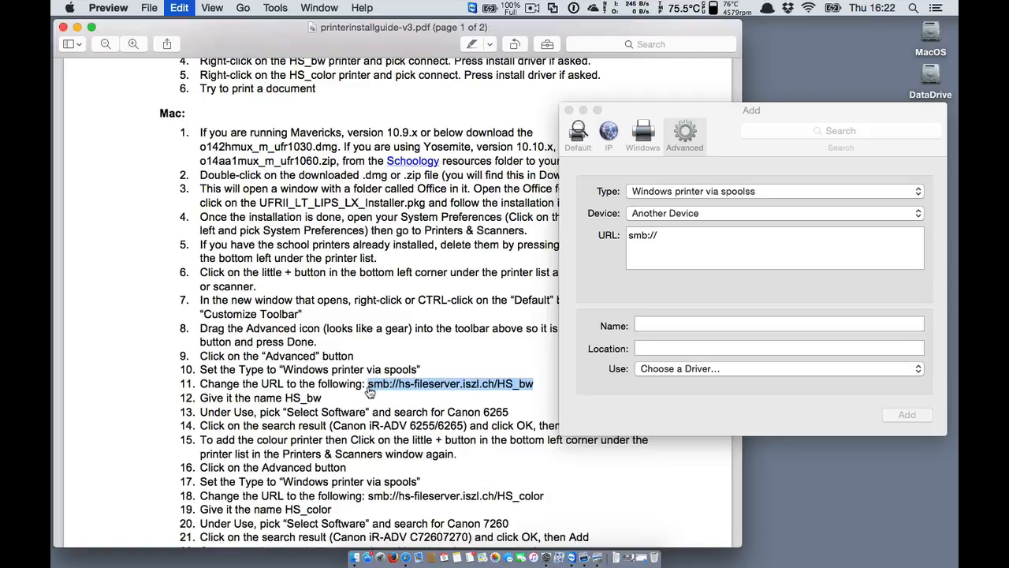
# Paste it over smb:// so the URL reads smb://hs-fileserver.iszl.ch/HS_bw.
pyautogui.click(709, 232)
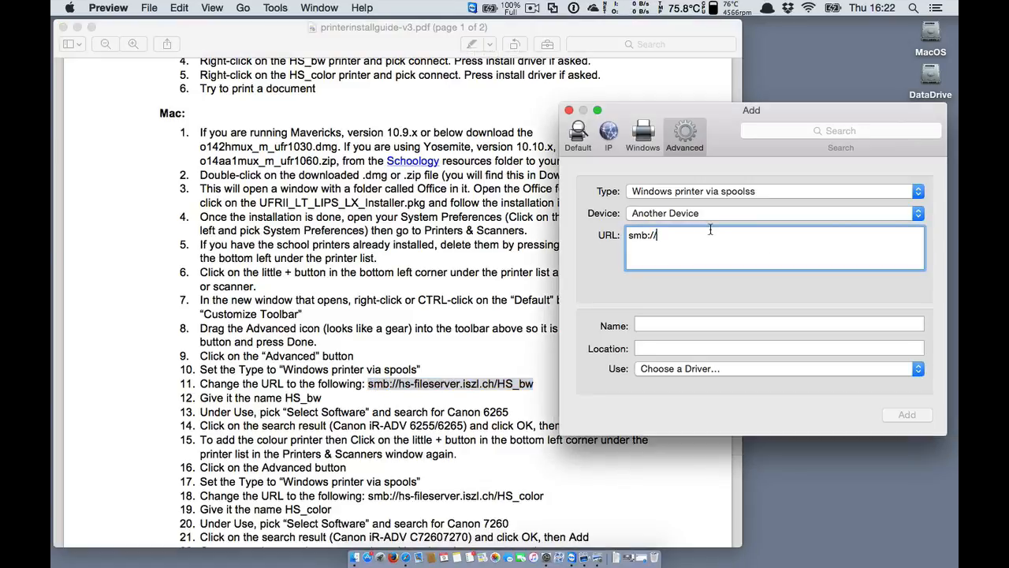
pyautogui.moveTo(676, 240); pyautogui.dragTo(630, 240)
pyautogui.press('super+v')
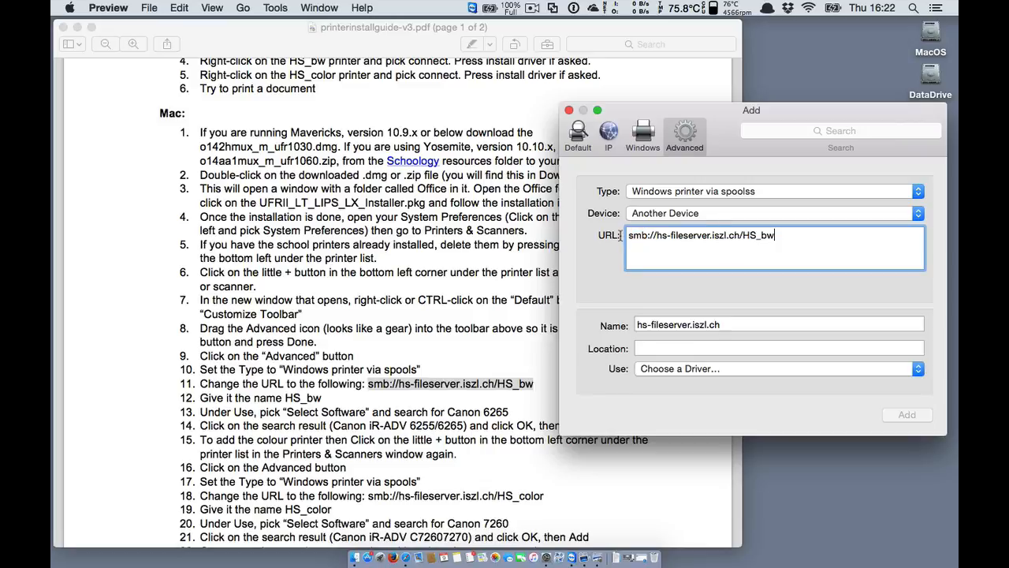
pyautogui.tripleClick(727, 325)
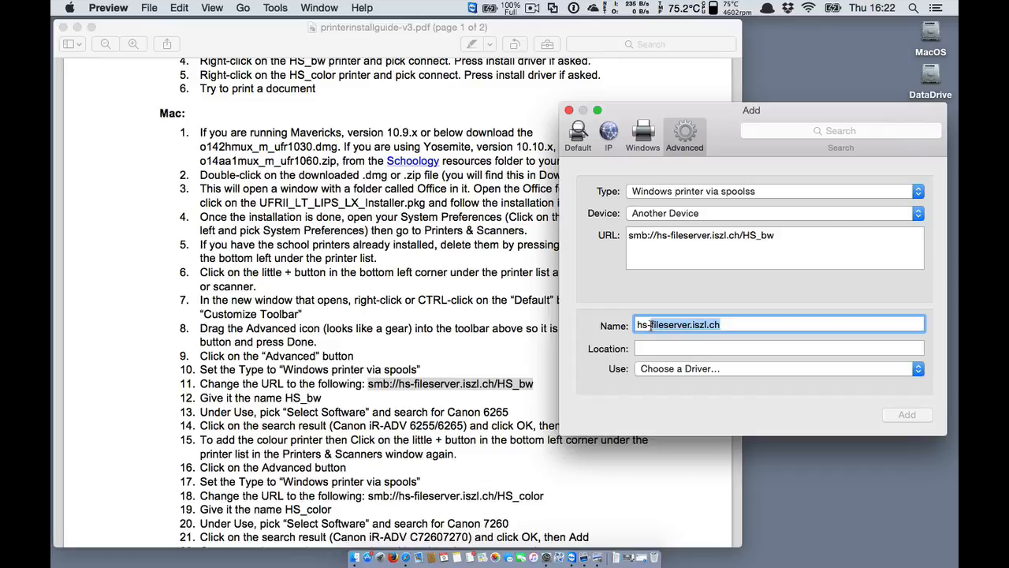
# Name the printer hs-bw, assign the Canon iR-ADV 6255/6265 driver, and add it.
pyautogui.write('hs-bw')
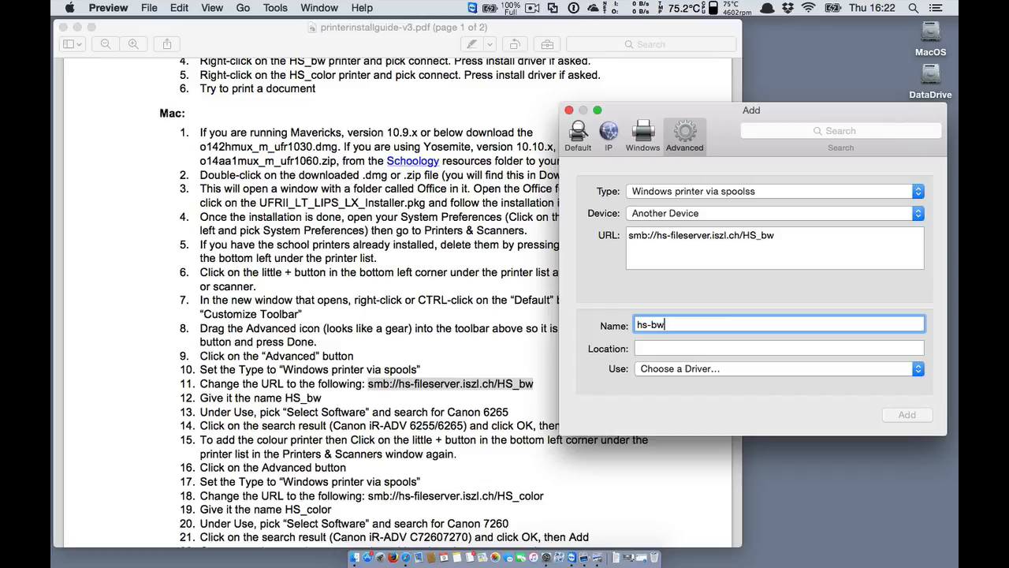
pyautogui.click(783, 369)
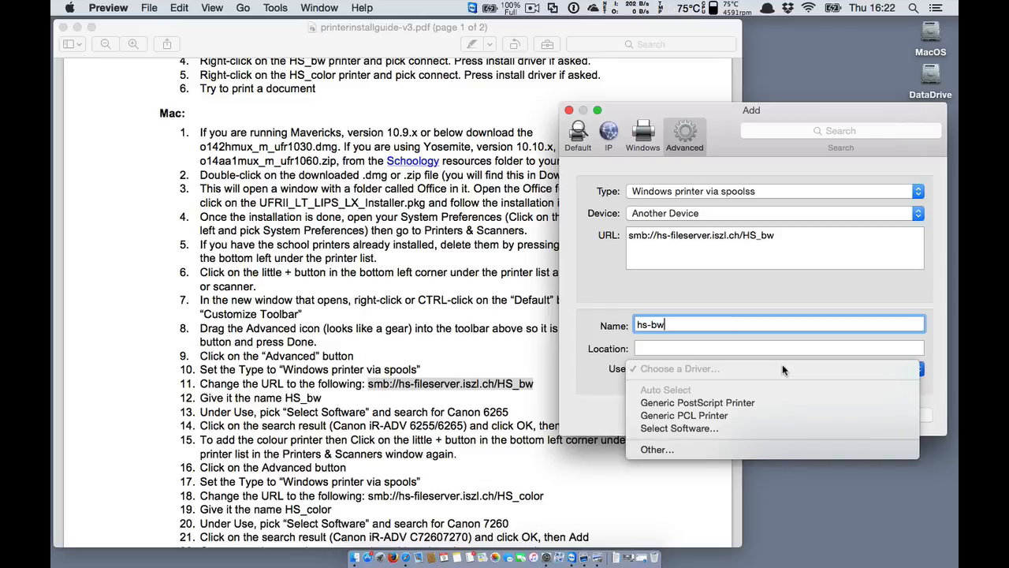
pyautogui.click(731, 430)
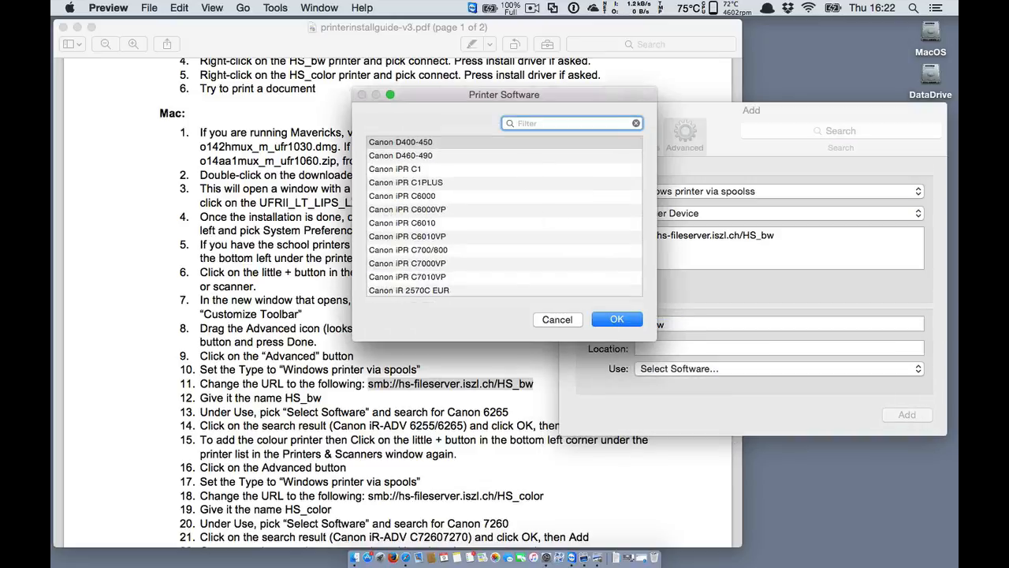
pyautogui.write('canon 625')
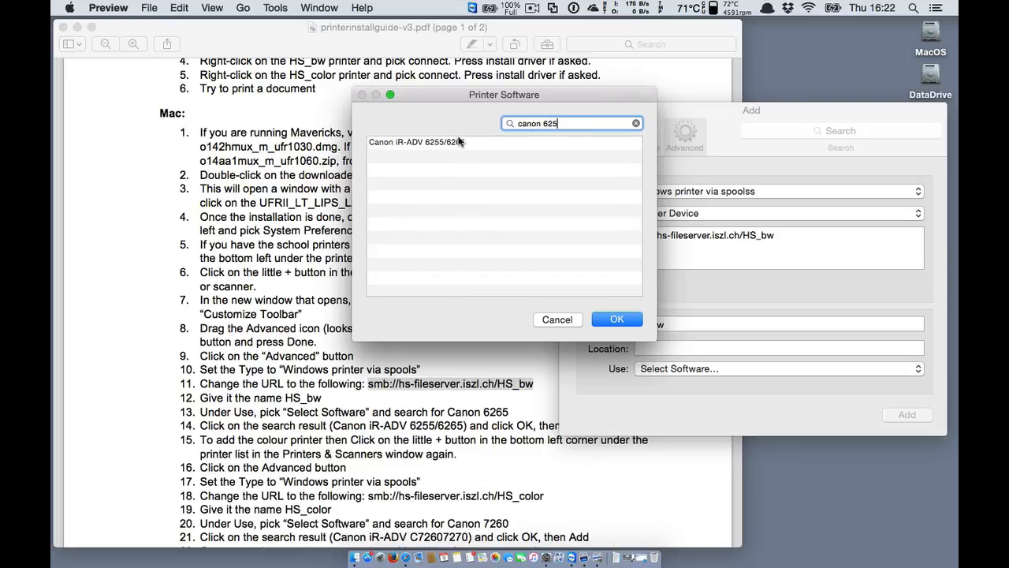
pyautogui.click(452, 136)
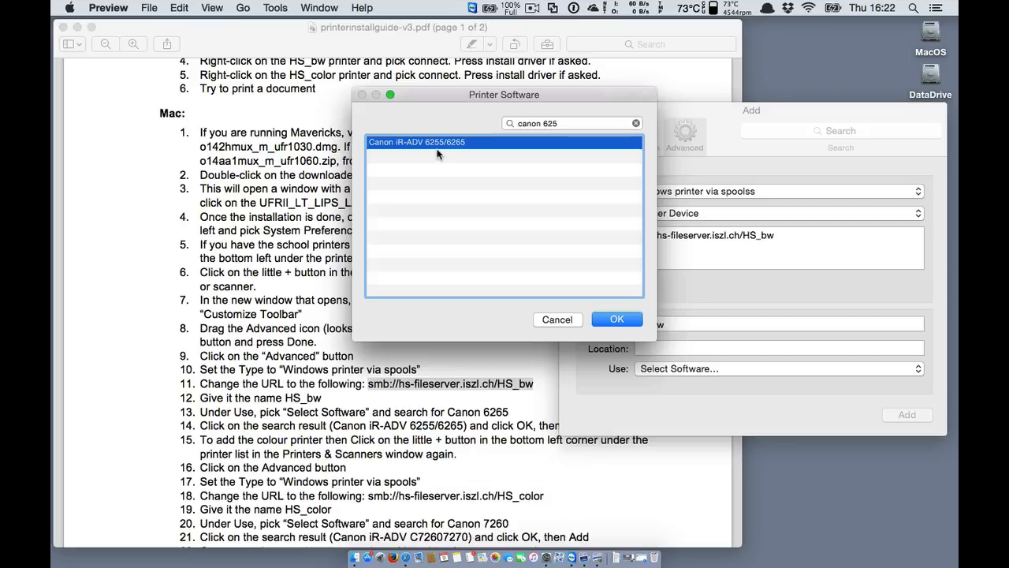
pyautogui.click(609, 323)
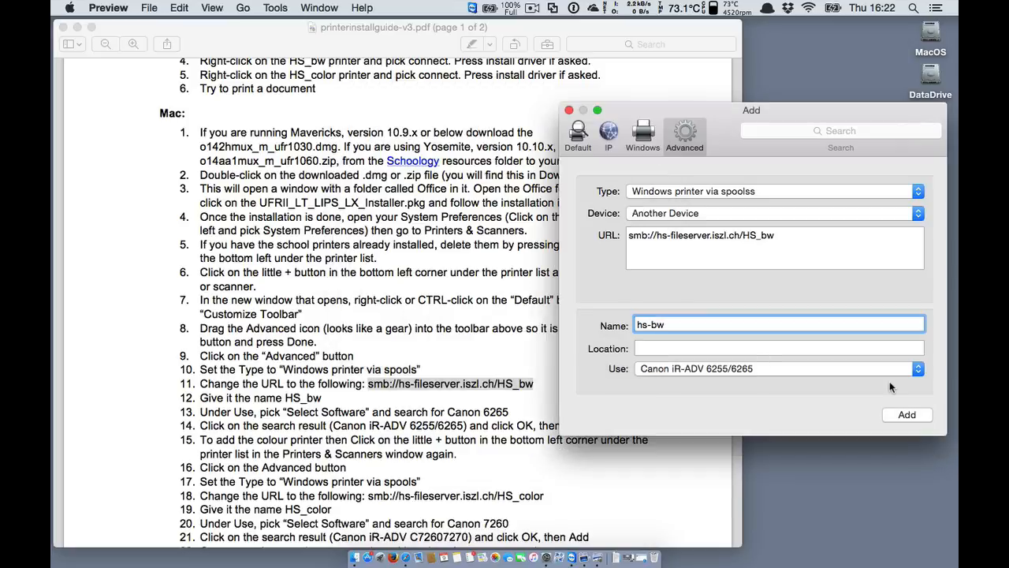
pyautogui.click(912, 419)
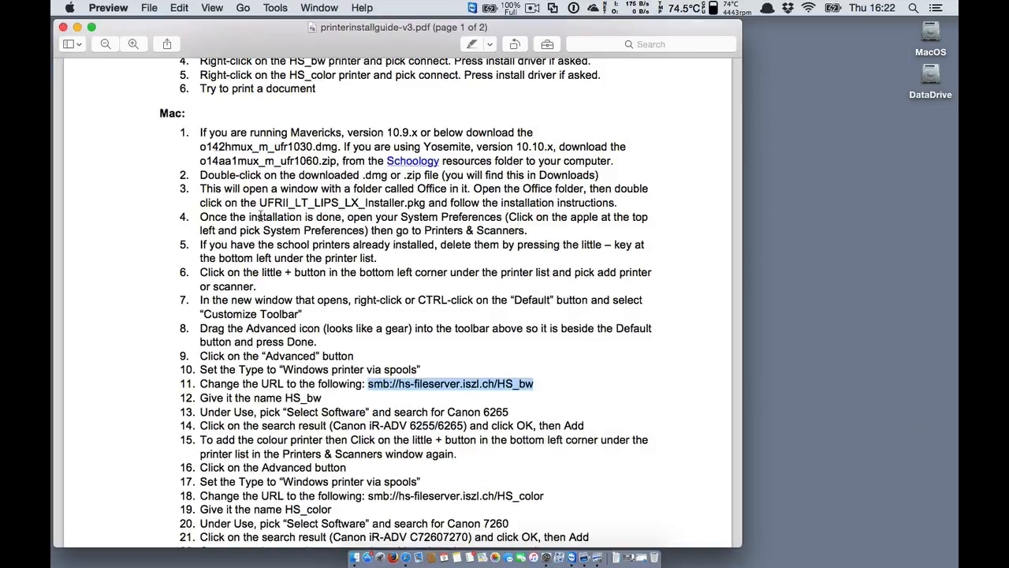
pyautogui.click(78, 28)
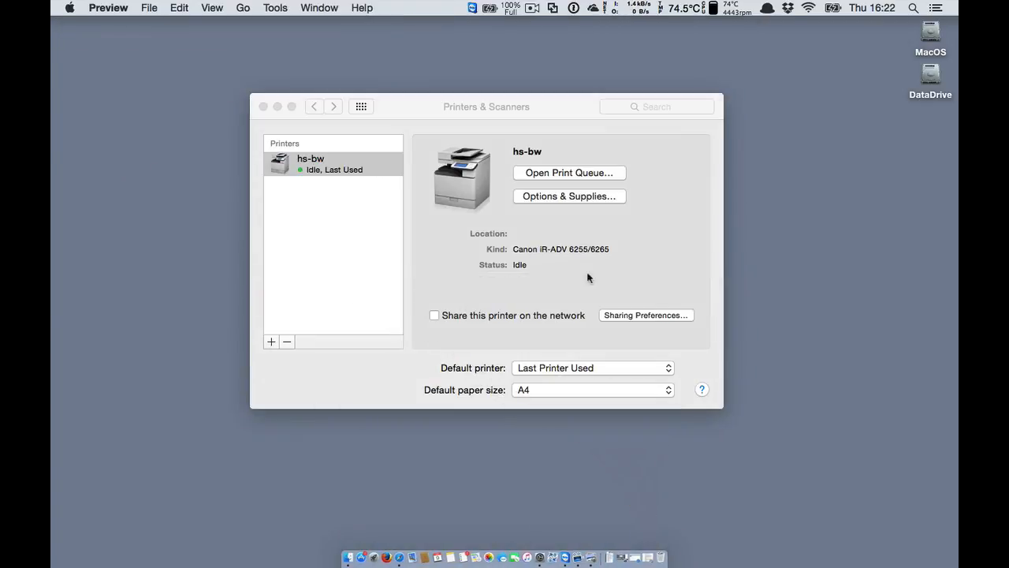
pyautogui.click(271, 342)
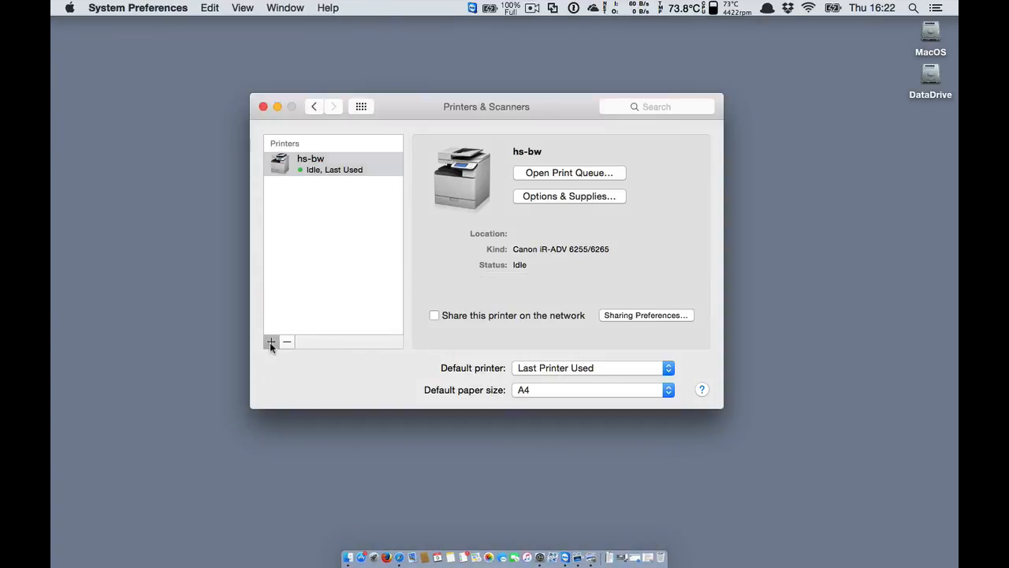
# Start a second printer in the Advanced pane with type Windows printer via spoolss.
pyautogui.click(270, 342)
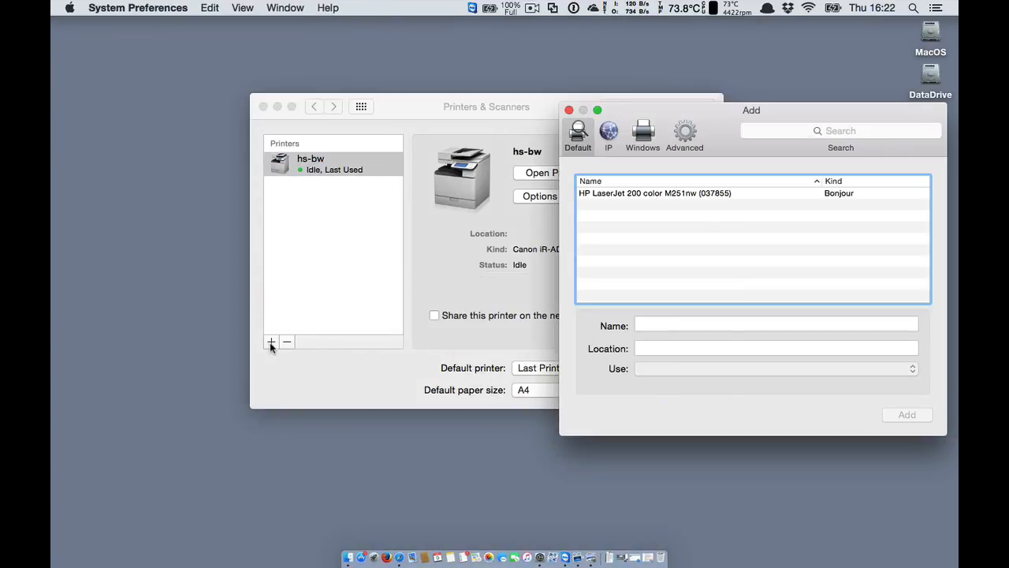
pyautogui.click(686, 135)
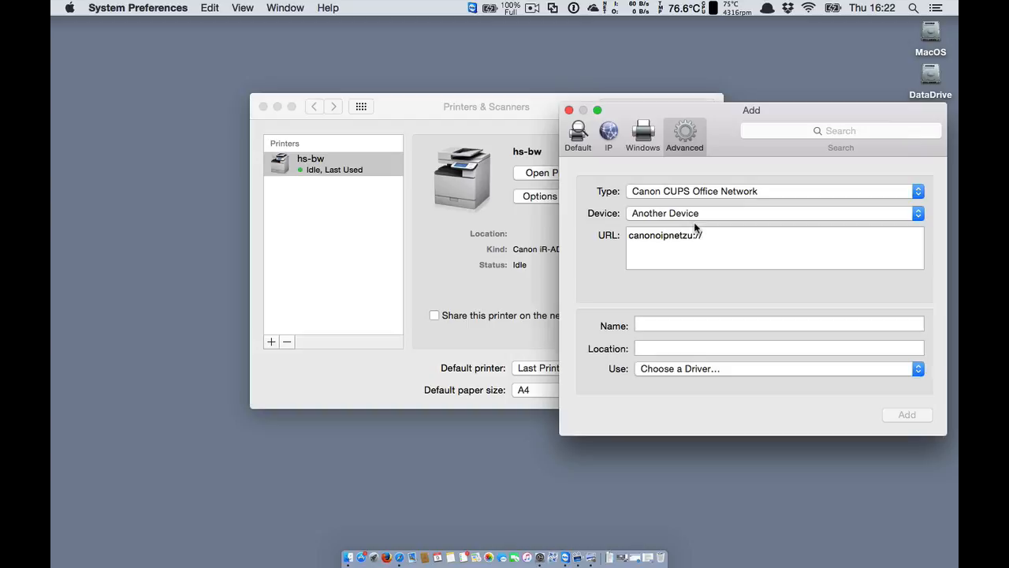
pyautogui.click(660, 193)
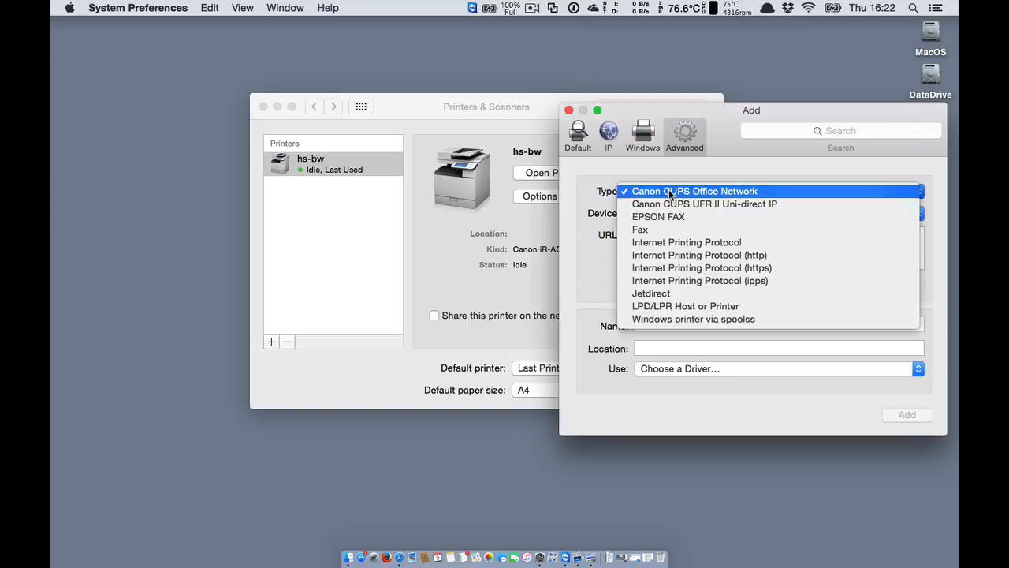
pyautogui.click(679, 320)
# Set the URL to smb://hs-fileserver.iszl.ch/HS_color and choose Select Software for the driver.
pyautogui.click(701, 234)
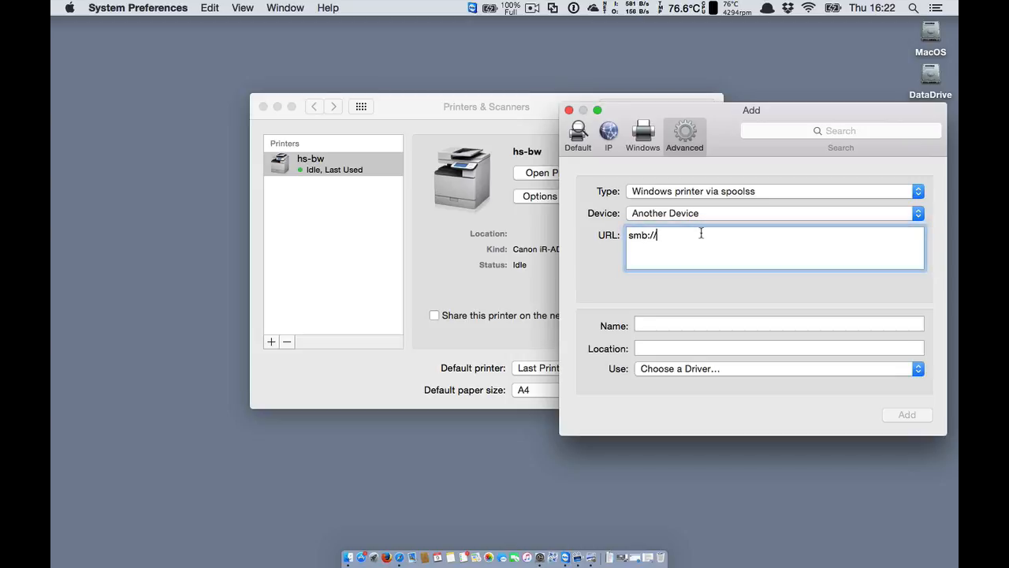
pyautogui.press('BackSpace')
pyautogui.press('BackSpace')
pyautogui.press('BackSpace')
pyautogui.press('BackSpace')
pyautogui.press('BackSpace')
pyautogui.press('BackSpace')
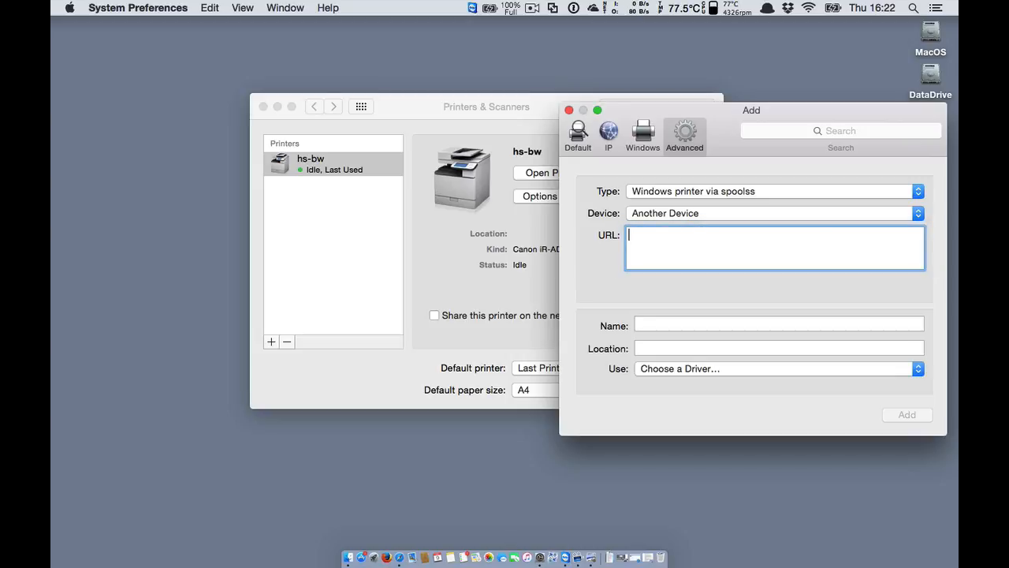
pyautogui.press('super+v')
pyautogui.press('BackSpace')
pyautogui.press('BackSpace')
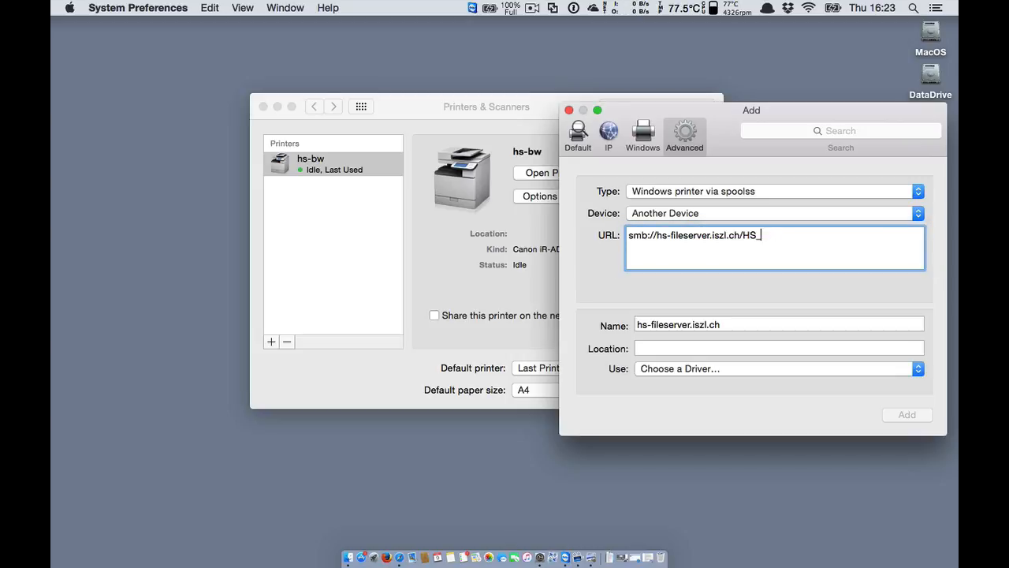
pyautogui.write('color')
pyautogui.click(717, 369)
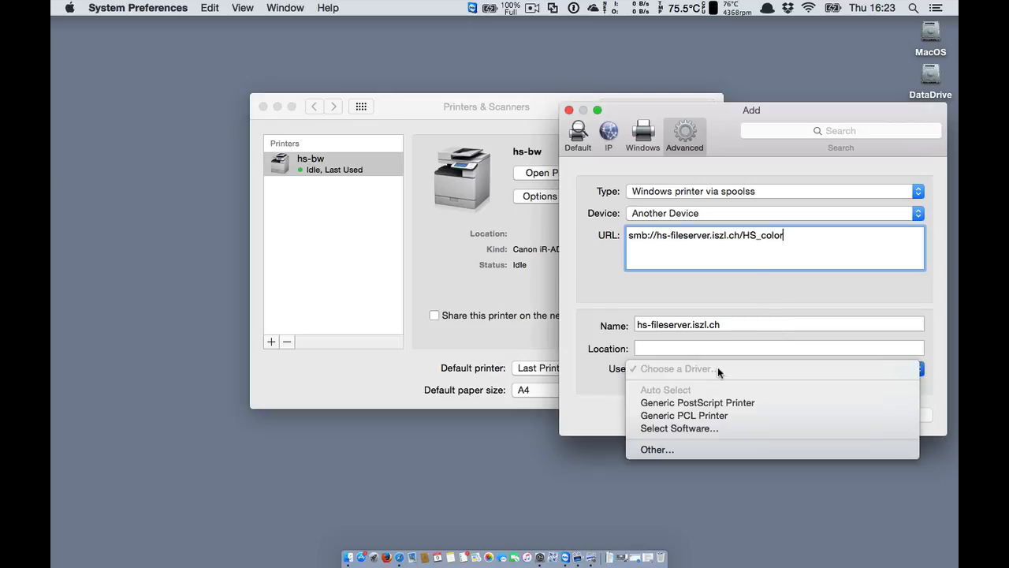
pyautogui.click(680, 430)
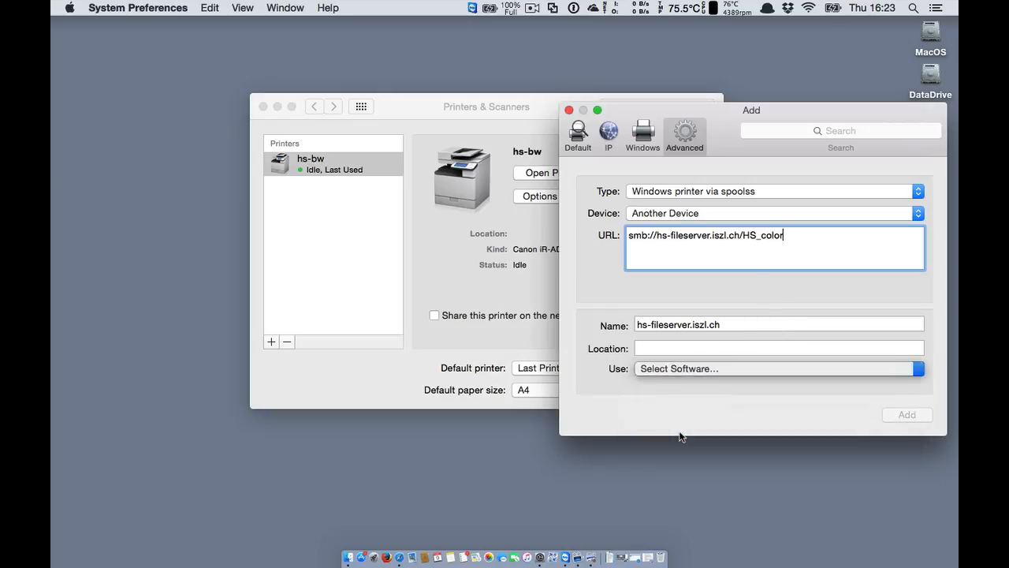
# Filter 'canon 726', choose the Canon iR-ADV C7260/7270 driver, and add the colour printer.
pyautogui.write('cano')
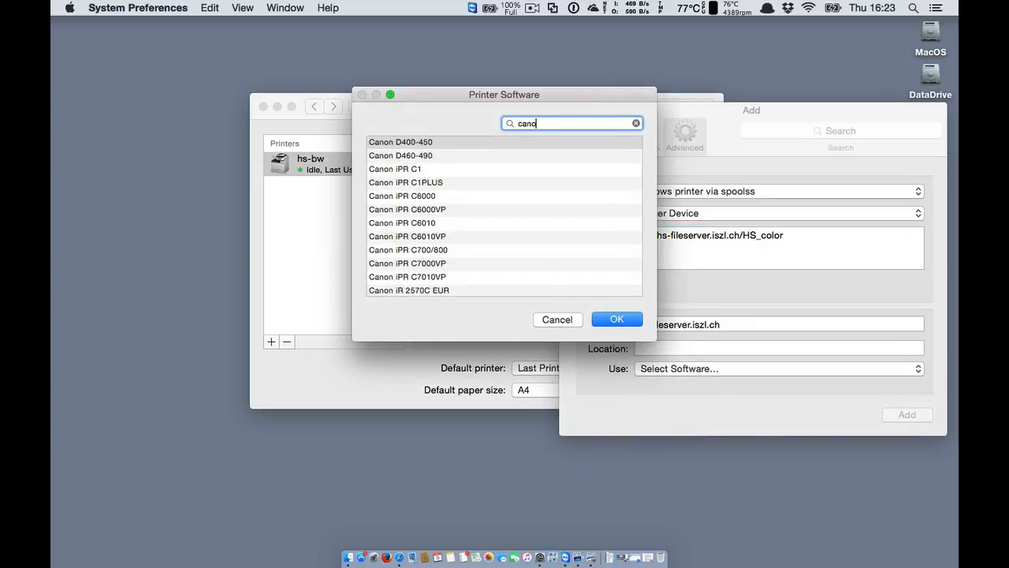
pyautogui.write('n 726')
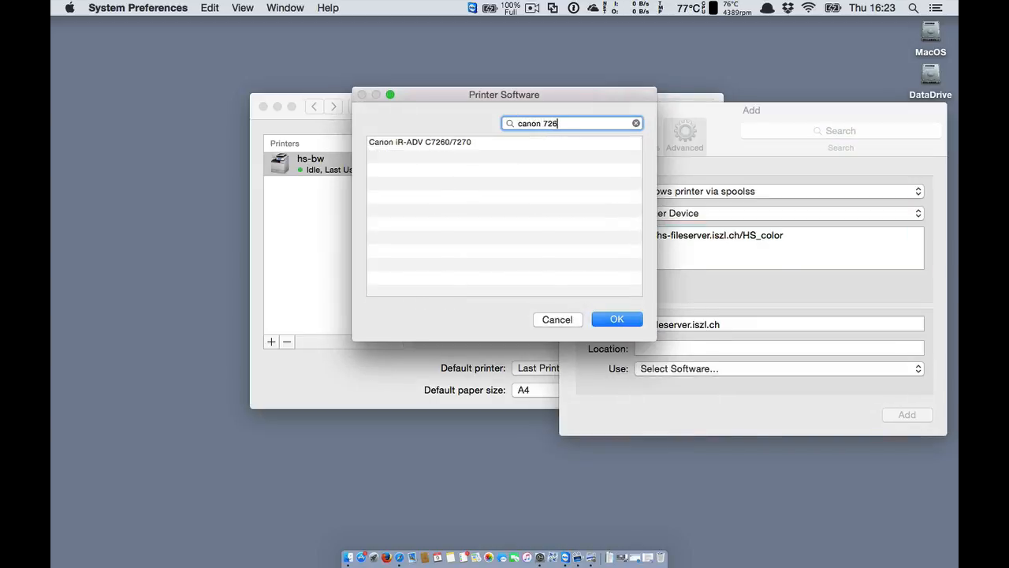
pyautogui.click(459, 144)
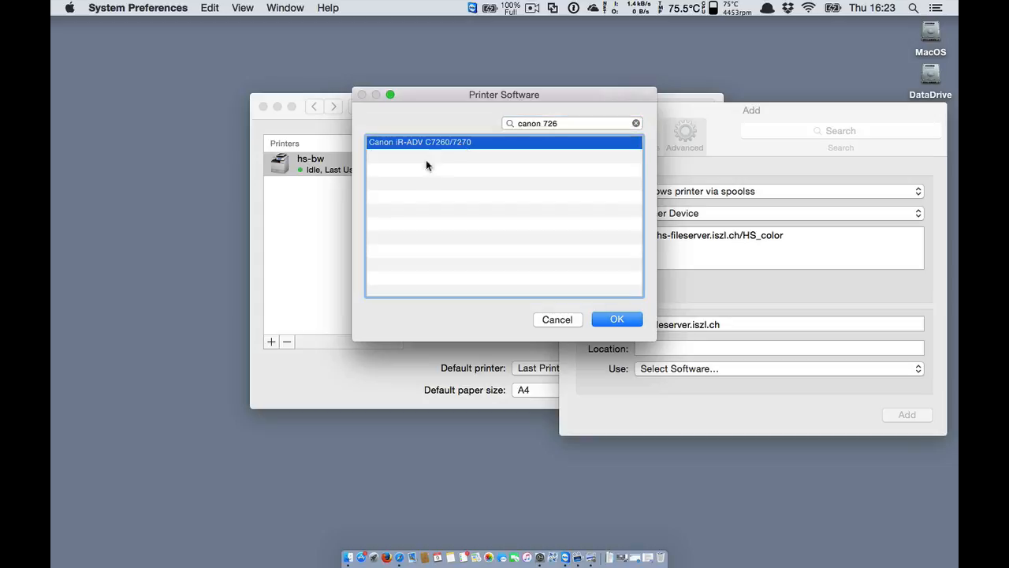
pyautogui.click(617, 318)
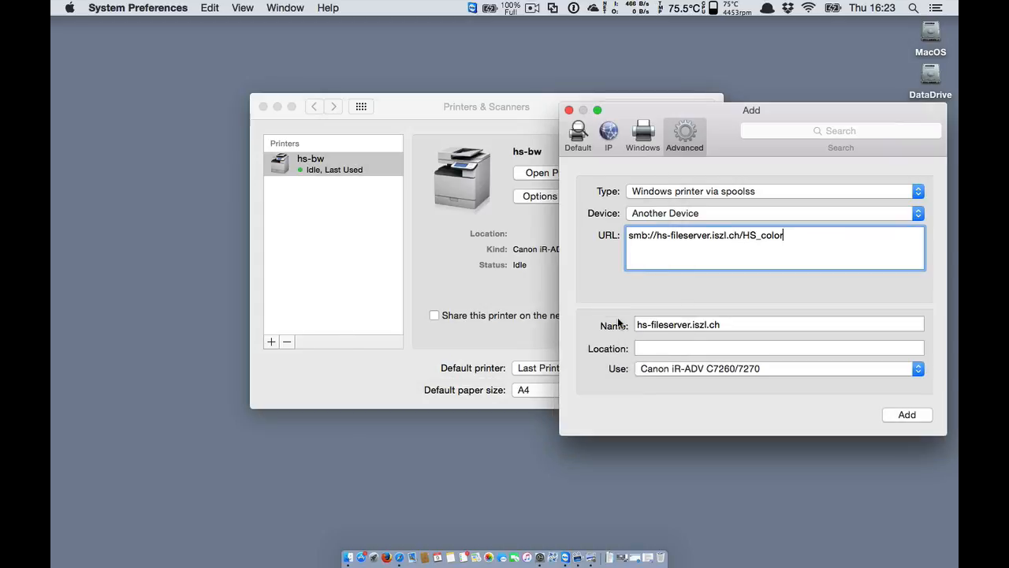
pyautogui.click(903, 413)
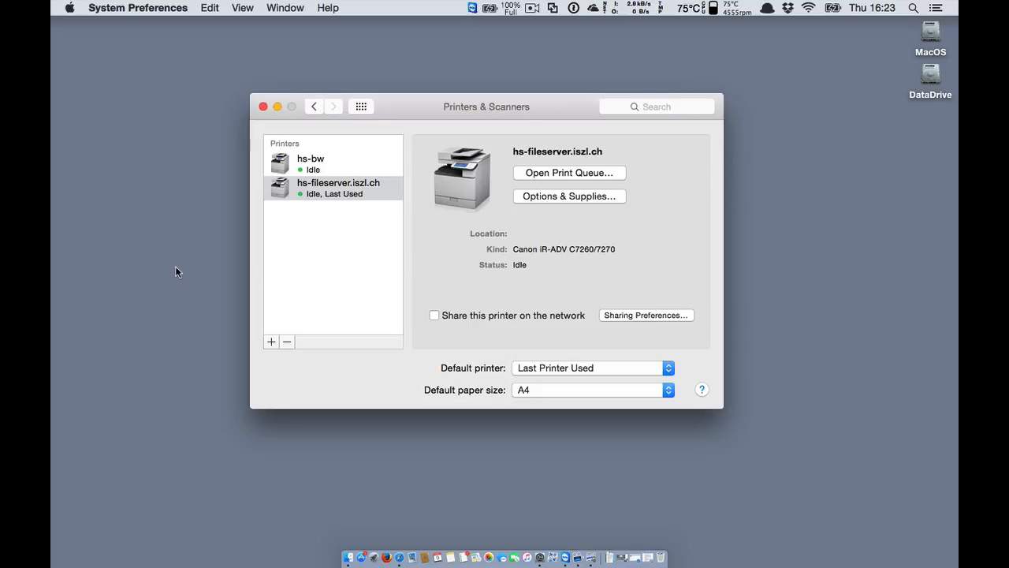
# Launch TextEdit from the Alfred launcher.
pyautogui.hotkey('alt', 'space')
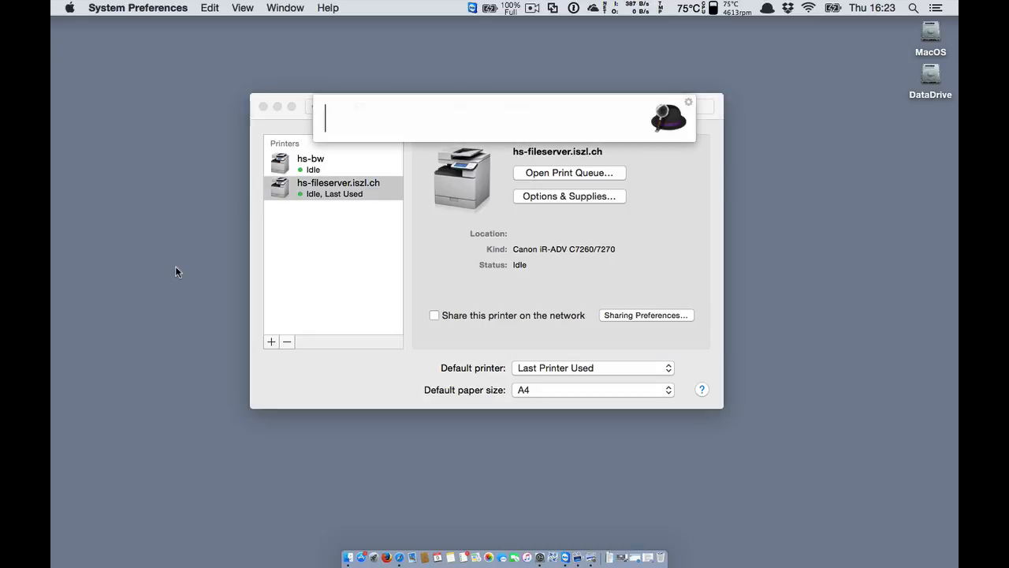
pyautogui.write('test')
pyautogui.press('BackSpace')
pyautogui.press('BackSpace')
pyautogui.press('BackSpace')
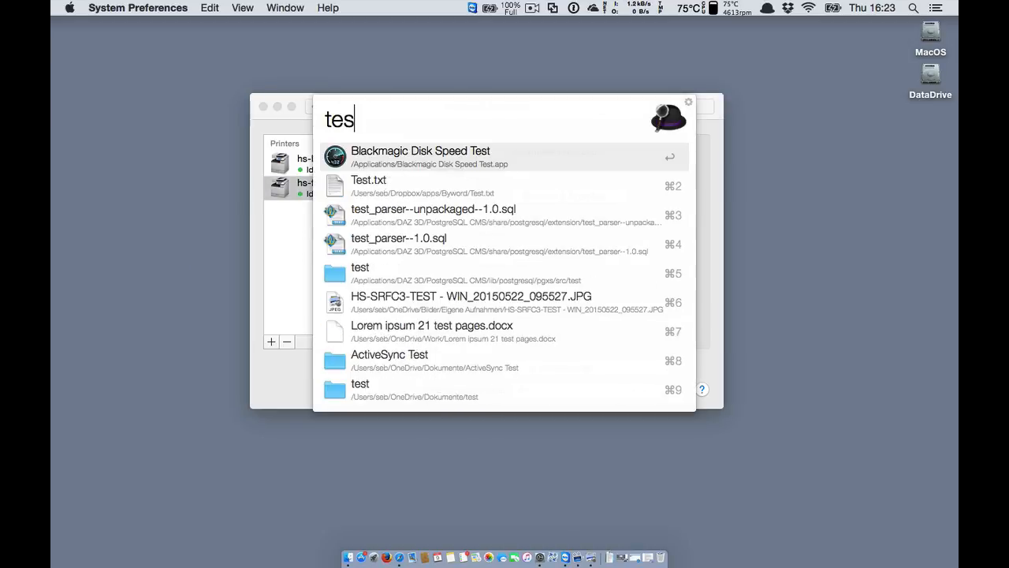
pyautogui.write('ext')
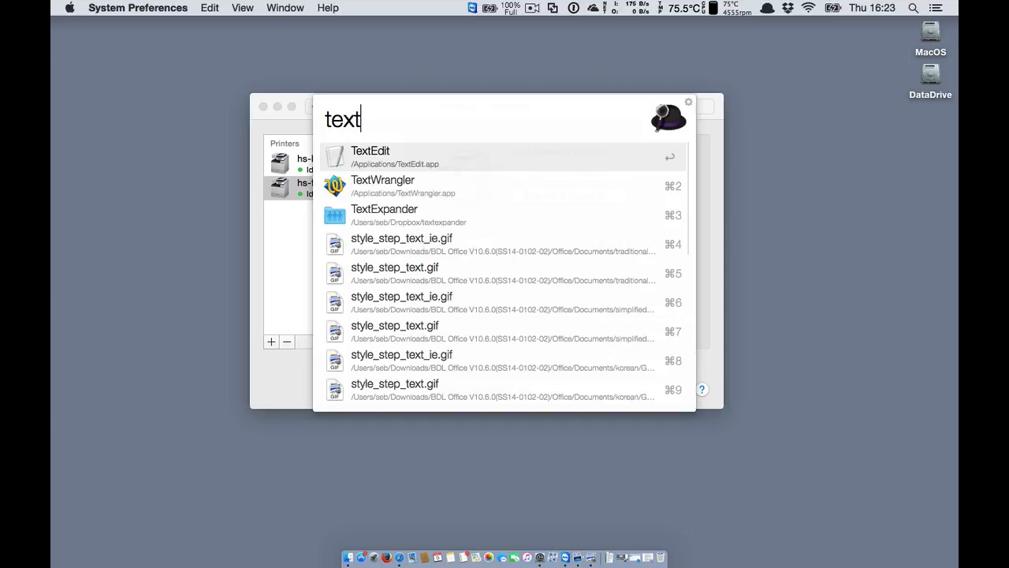
pyautogui.press('Return')
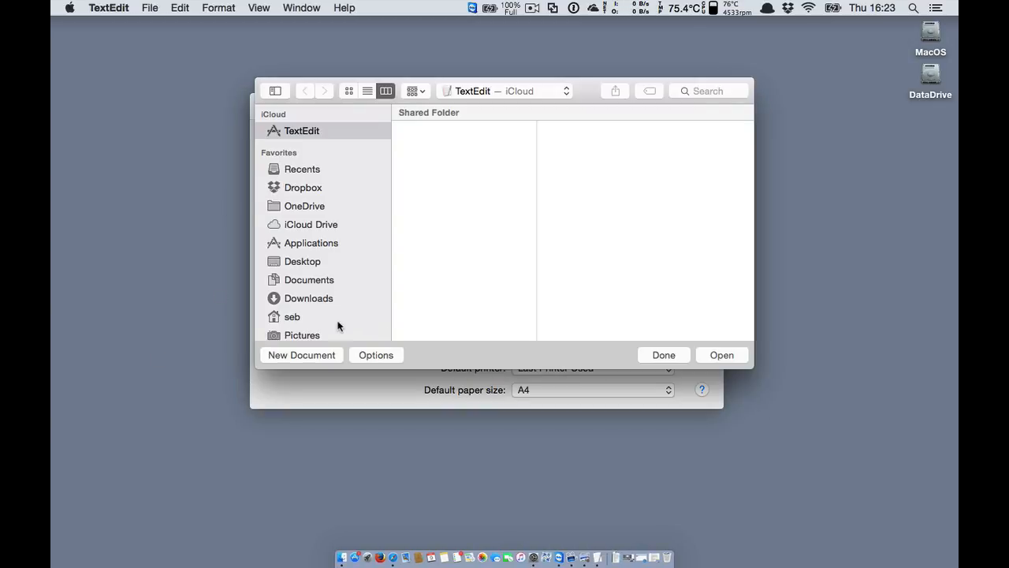
# Create a new document containing 'test page' and bring up its print options.
pyautogui.click(316, 355)
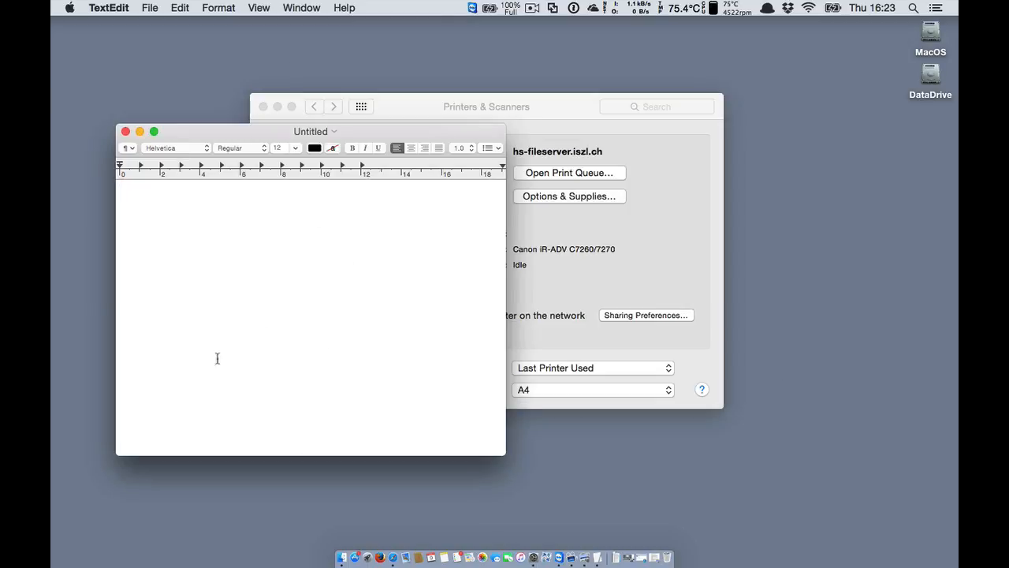
pyautogui.write('test')
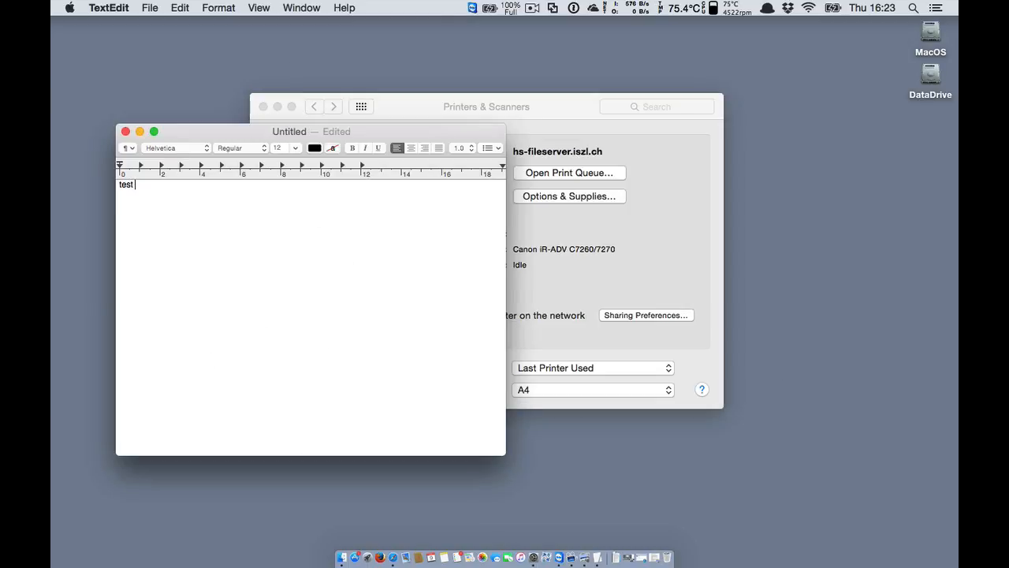
pyautogui.write(' page')
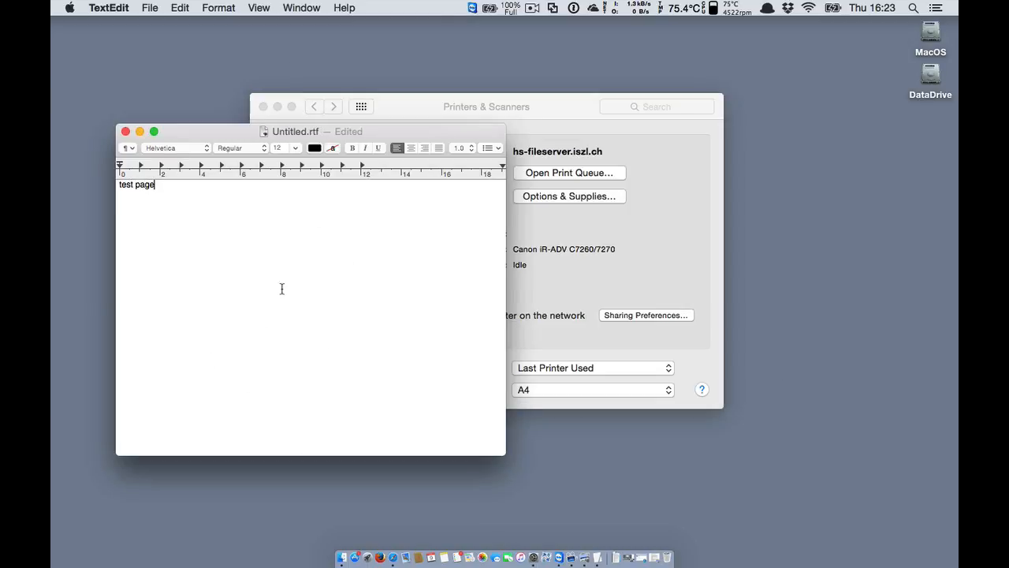
pyautogui.press('super+p')
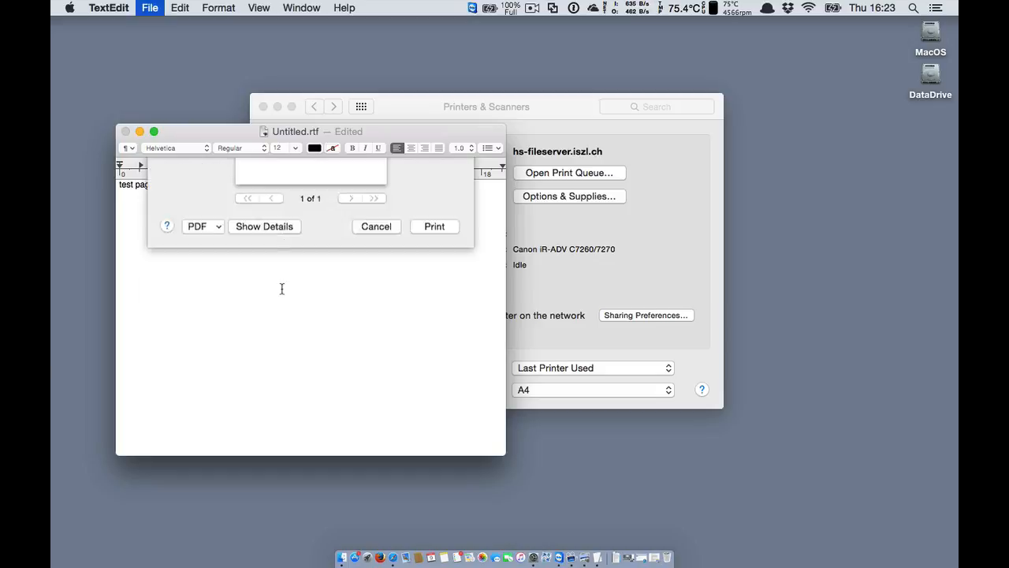
# Print the document to the hs-fileserver.iszl.ch printer.
pyautogui.click(327, 183)
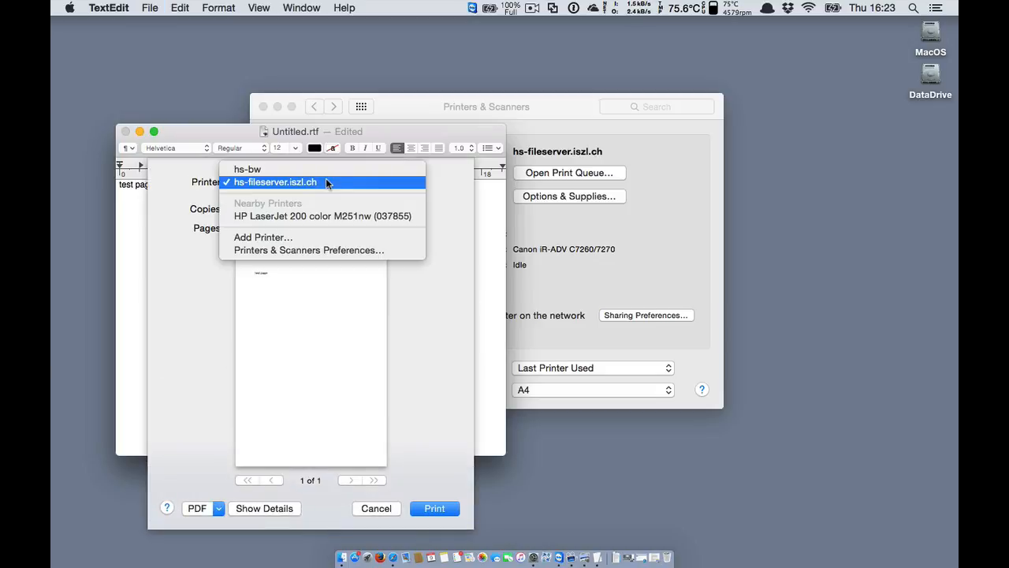
pyautogui.click(306, 182)
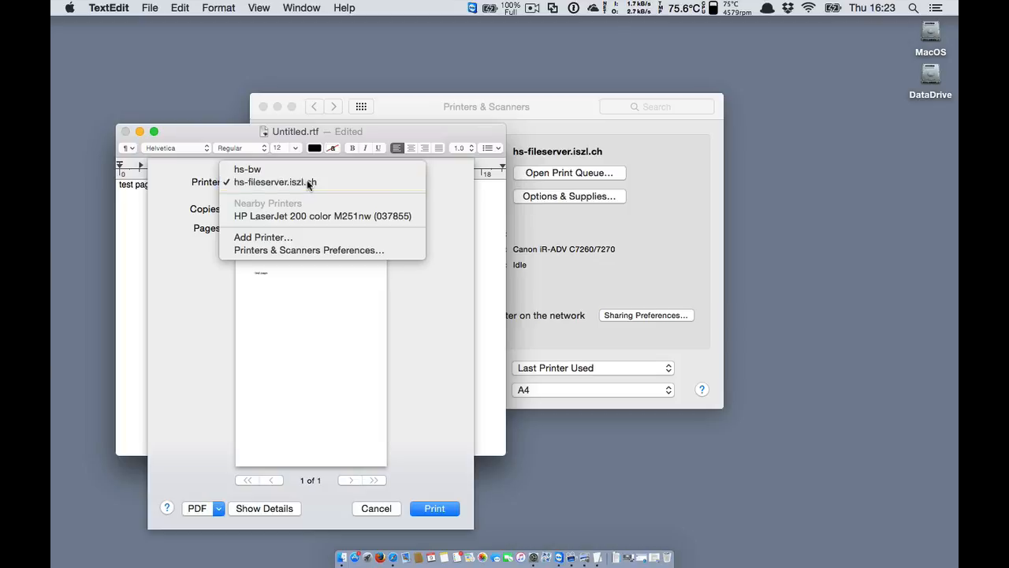
pyautogui.click(434, 508)
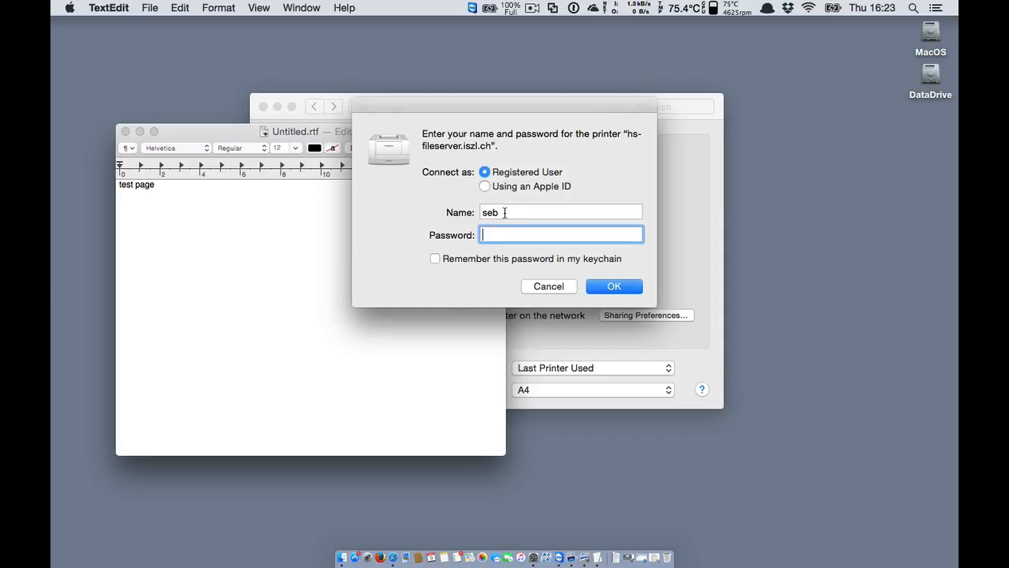
# Replace the prefilled account name with the user's network account name and enter the password.
pyautogui.hotkey('shift', 'Tab')
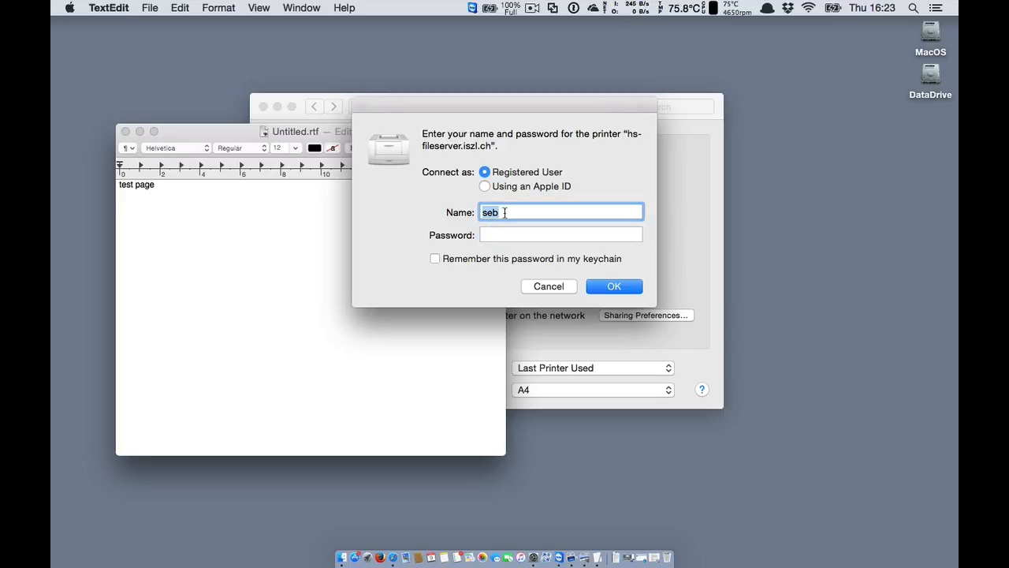
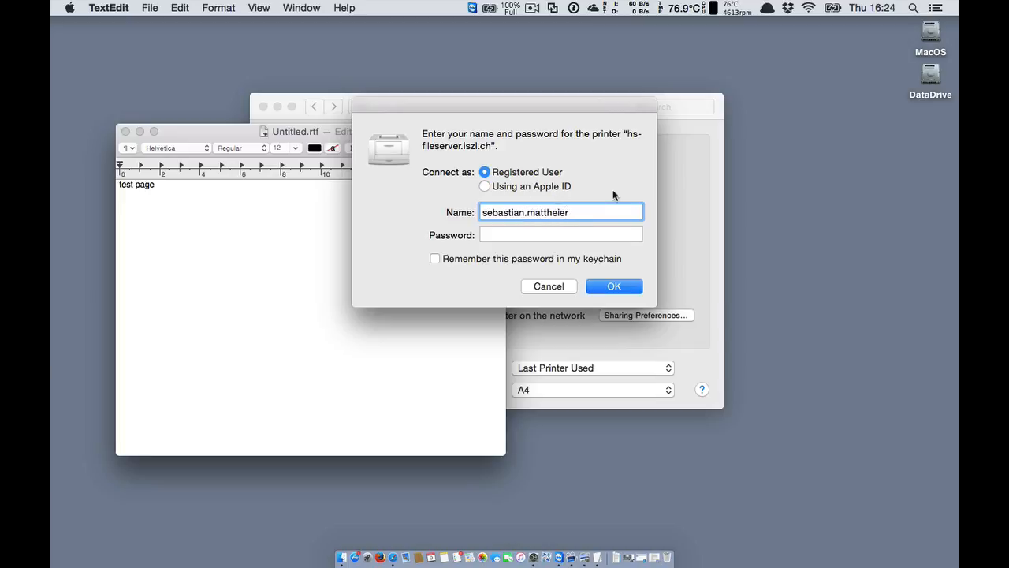
pyautogui.click(550, 234)
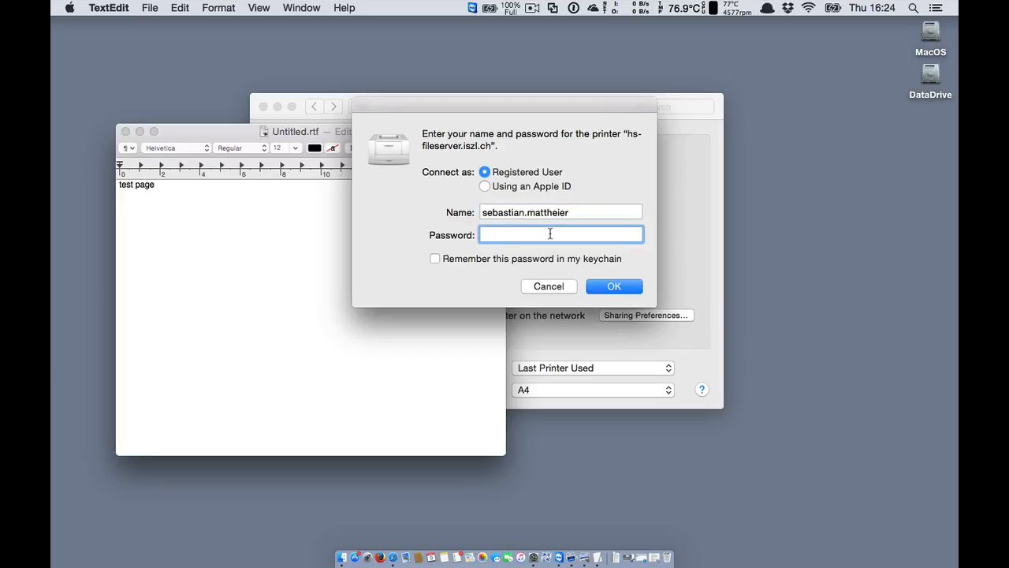
pyautogui.write('•••••••')
# Submit the sign-in, check the empty hs-fileserver.iszl.ch queue, then close it to return to TextEdit.
pyautogui.click(620, 286)
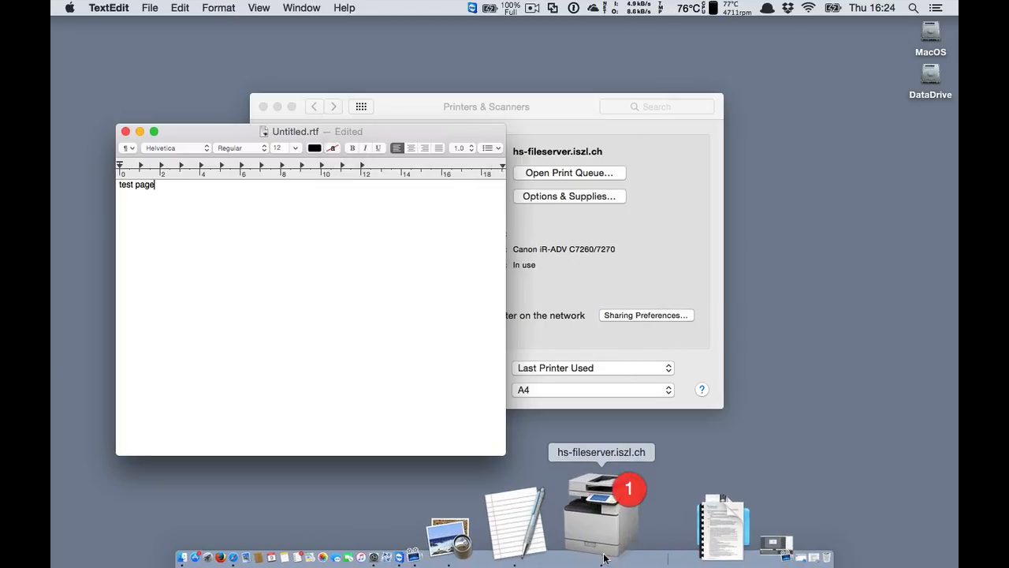
pyautogui.click(605, 552)
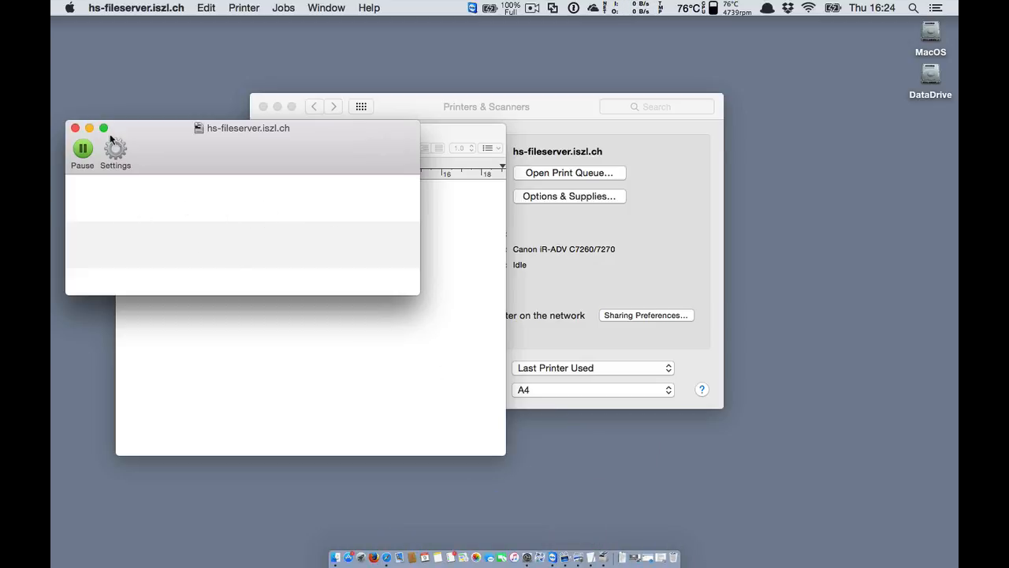
pyautogui.click(76, 128)
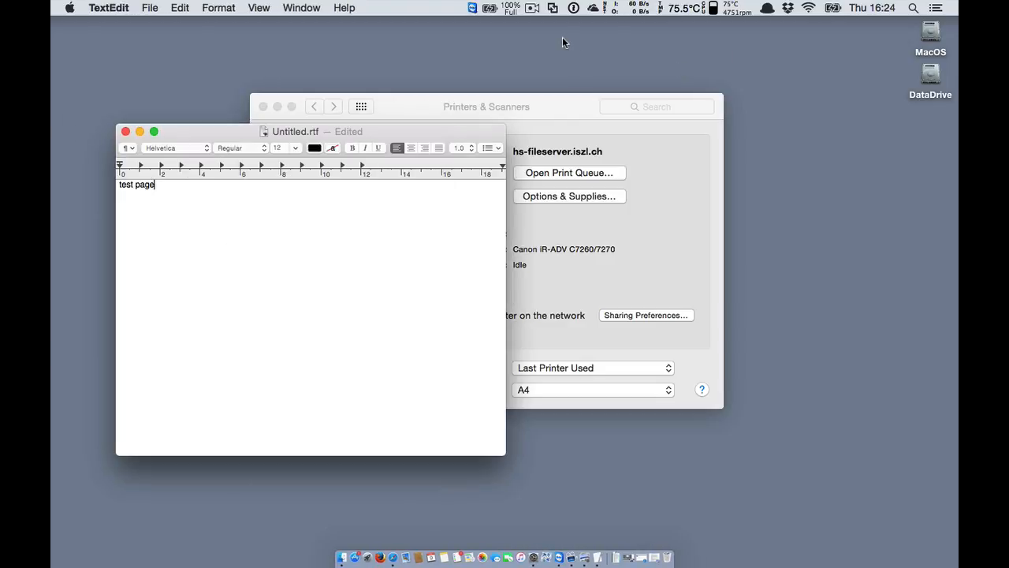
pyautogui.click(533, 9)
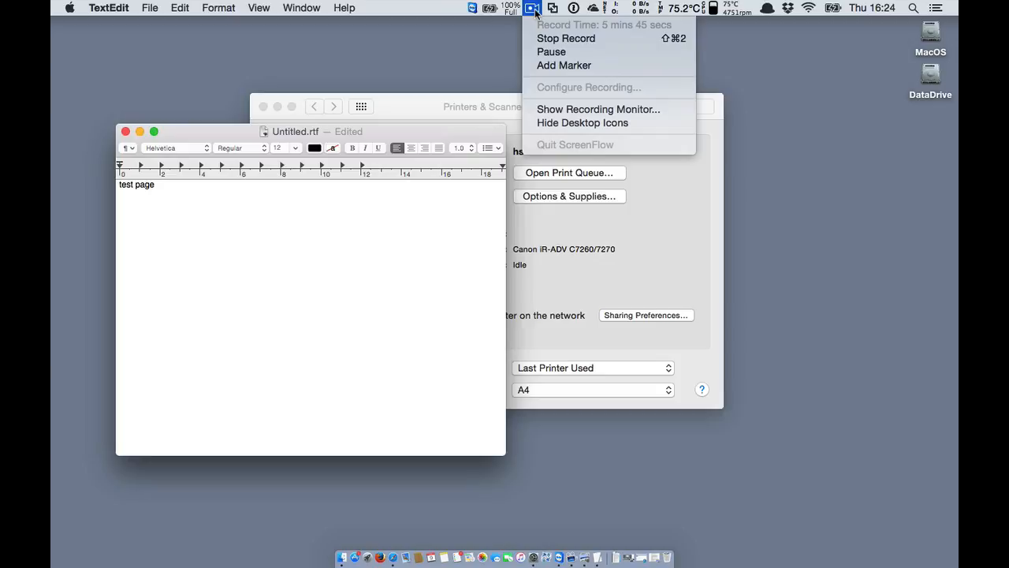